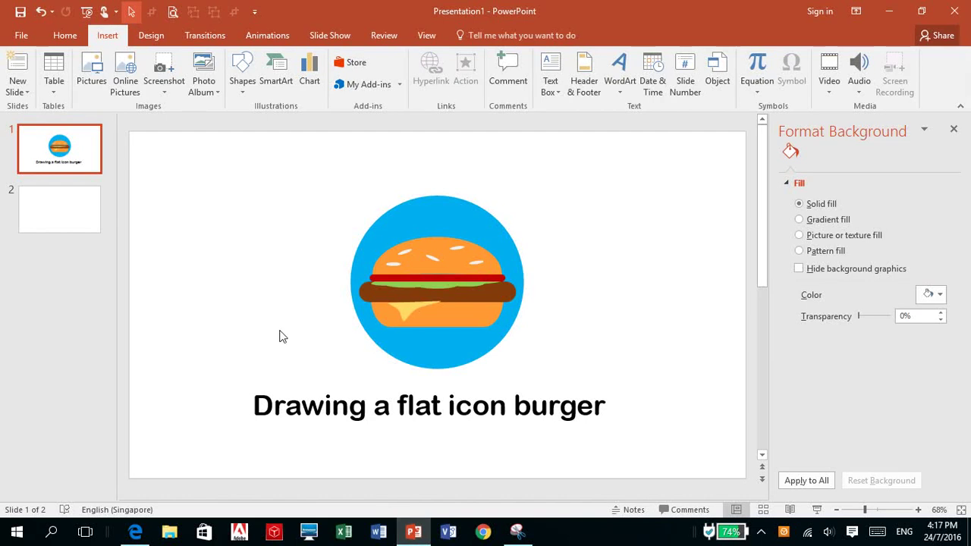
- Go to the blank second slide and bring up the Shapes gallery
left_click(92, 205)
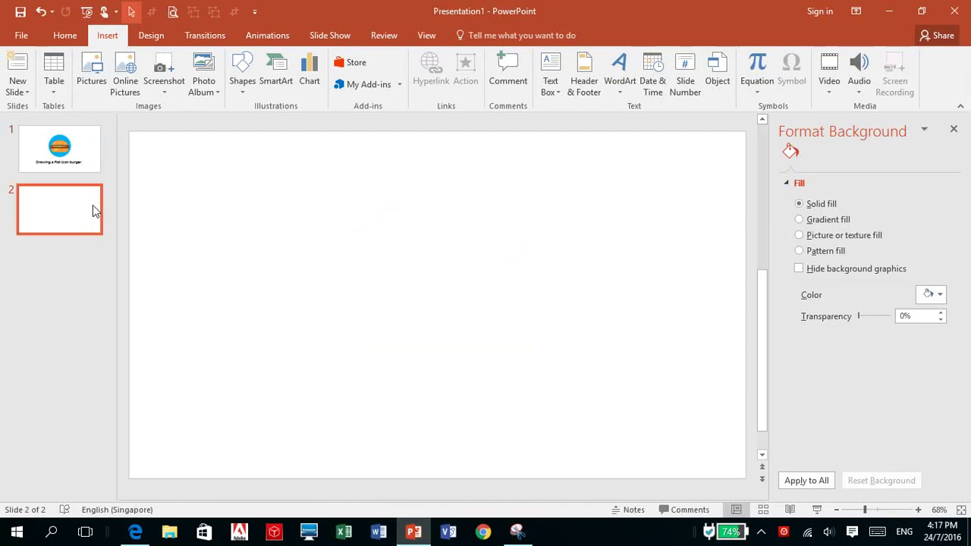
left_click(244, 89)
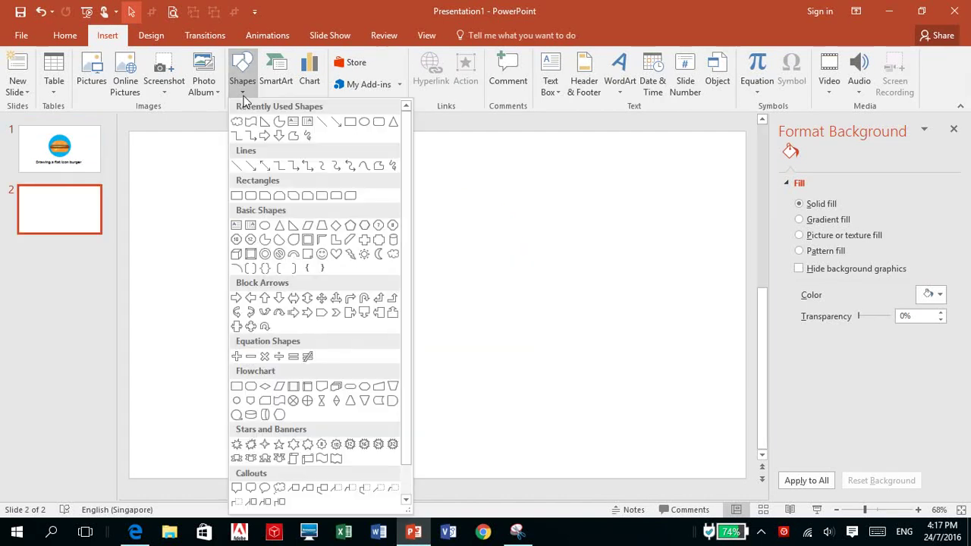
- Draw a pie shape and reshape it into a half-circle
left_click(280, 123)
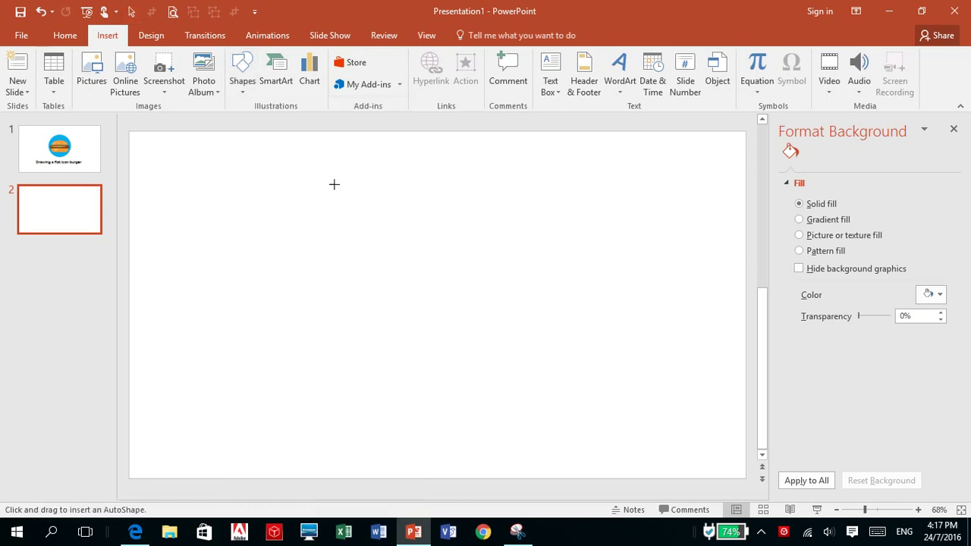
left_click_drag(263, 198, 433, 368)
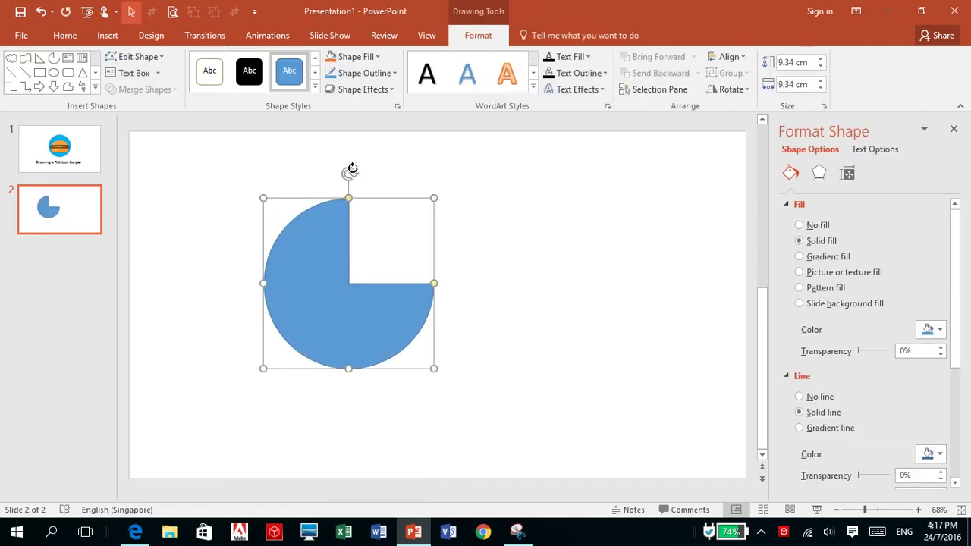
left_click_drag(434, 284, 344, 381)
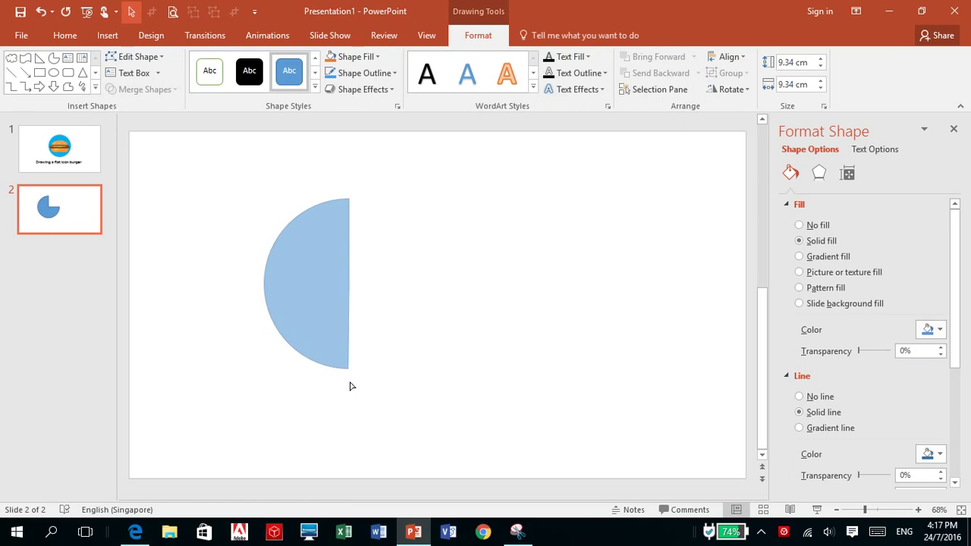
- Rotate the half-circle flat side down, move it up, and stretch it to 12.47 × 7.19 cm
left_click_drag(353, 389, 399, 332)
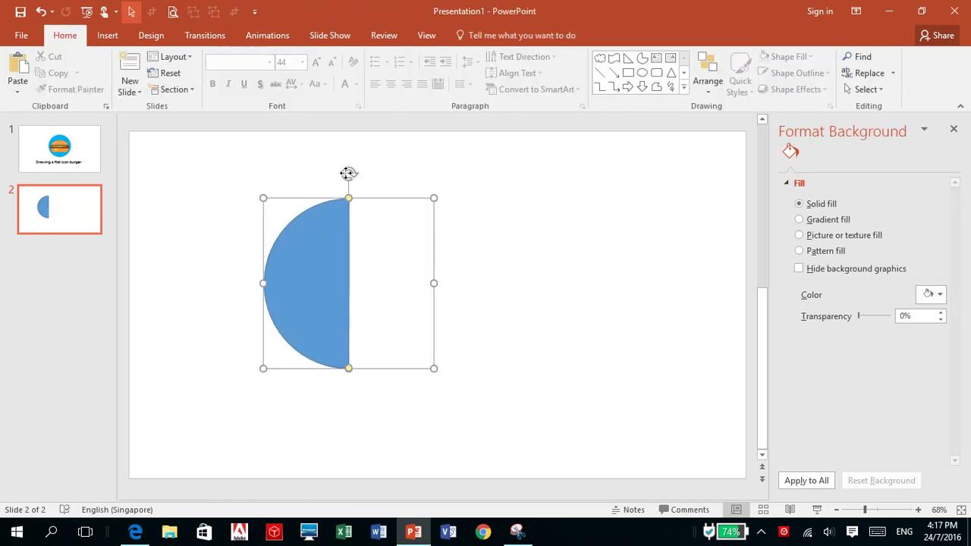
mouse_move(347, 173)
left_mouse_down()
mouse_move(469, 278)
mouse_move(471, 290)
left_mouse_up()
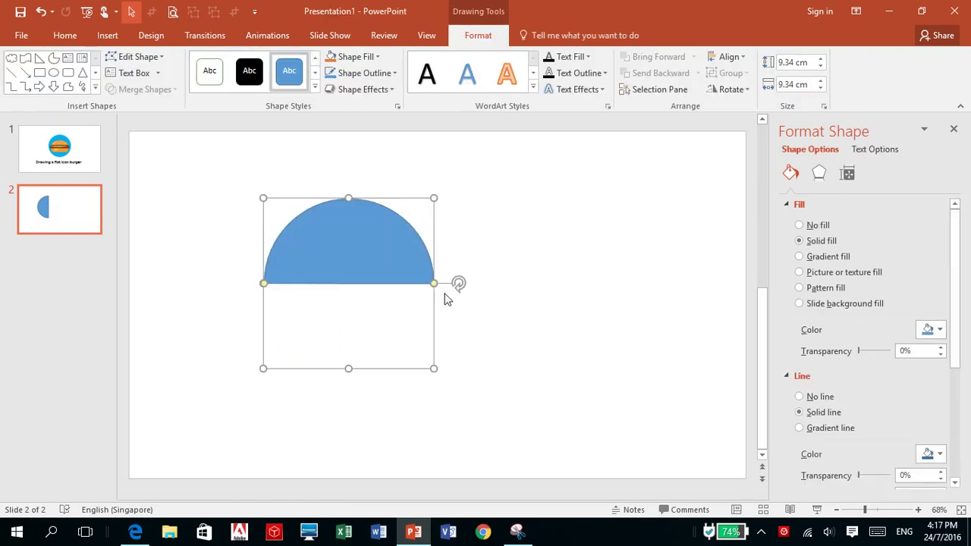
left_click_drag(375, 243, 438, 218)
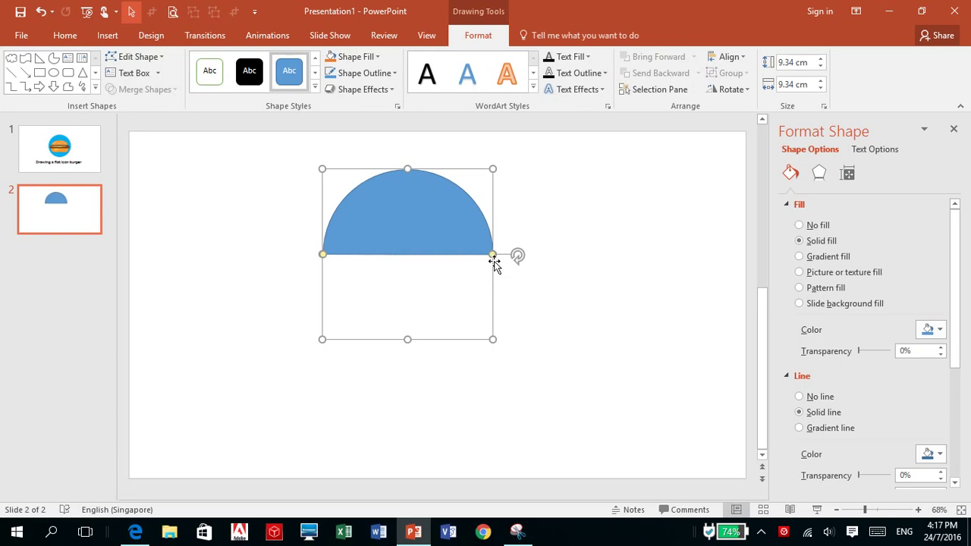
left_click_drag(495, 338, 562, 302)
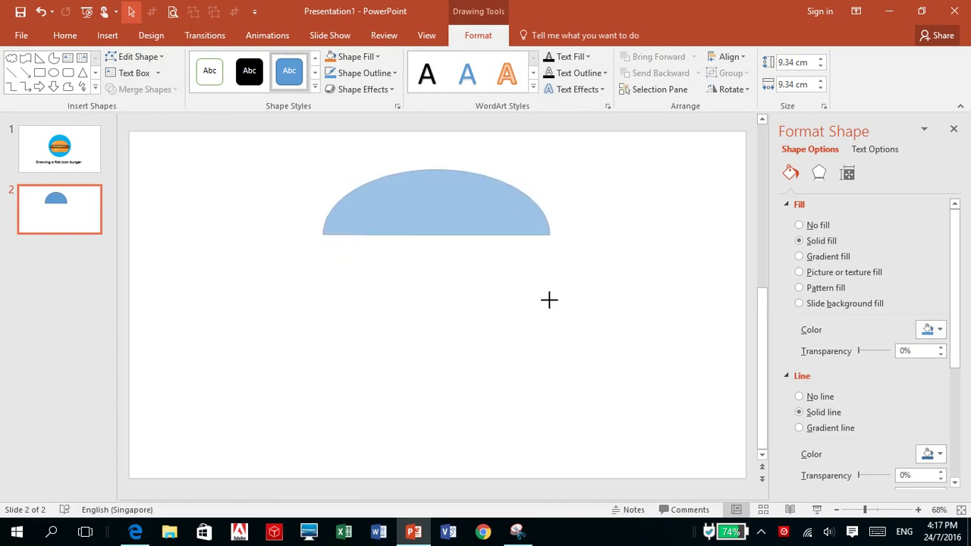
left_click_drag(563, 302, 550, 301)
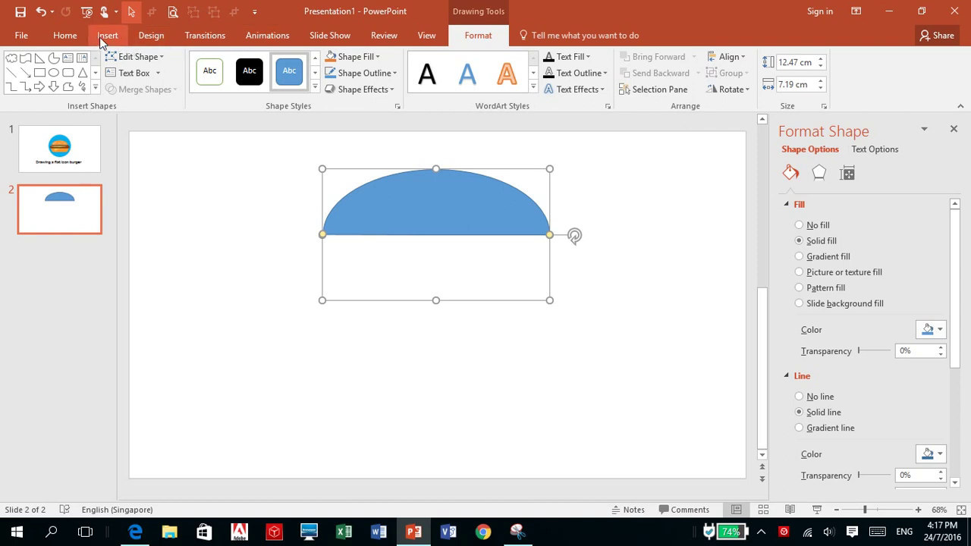
- Draw a wide cloud, about 17.27 × 3.52 cm, overlapping the dome's flat base
left_click(107, 35)
left_click(251, 69)
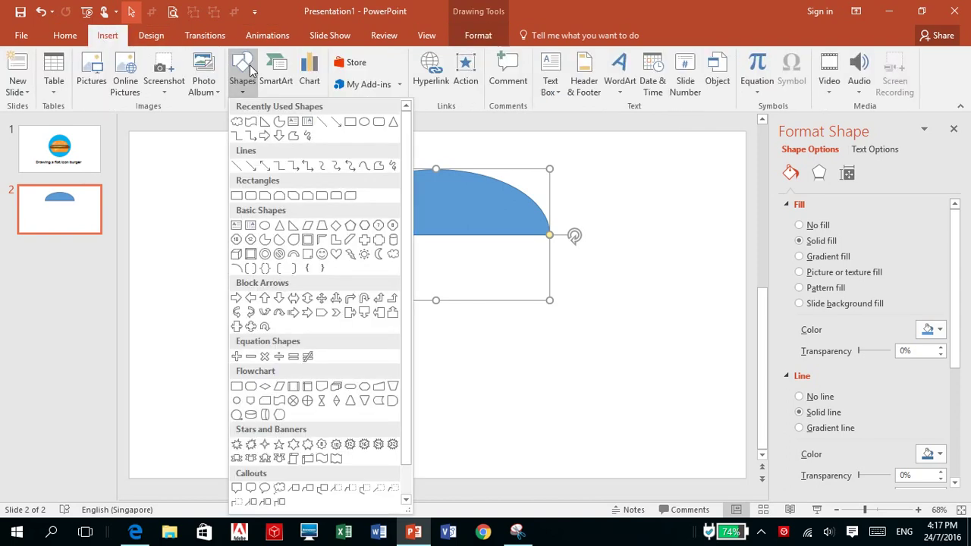
left_click(235, 121)
left_click(190, 242)
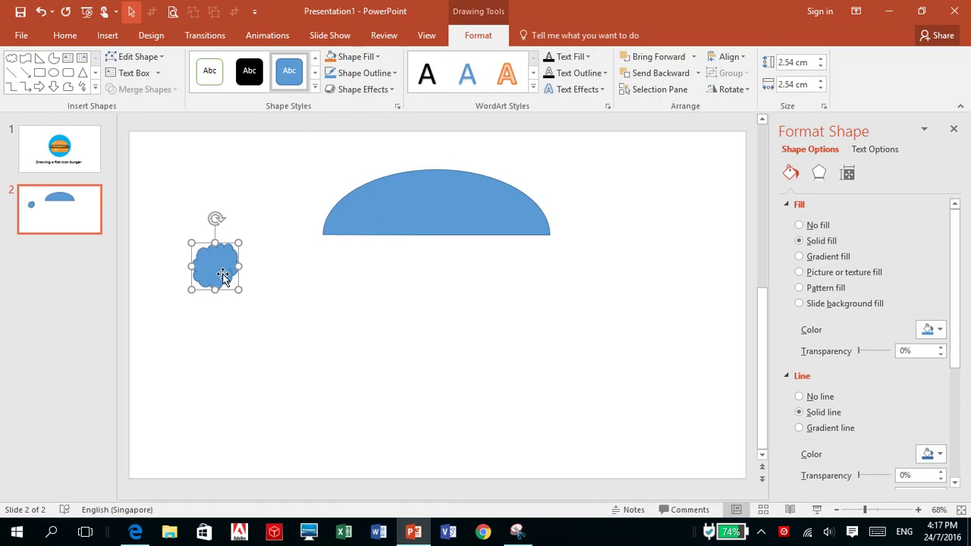
key("Delete")
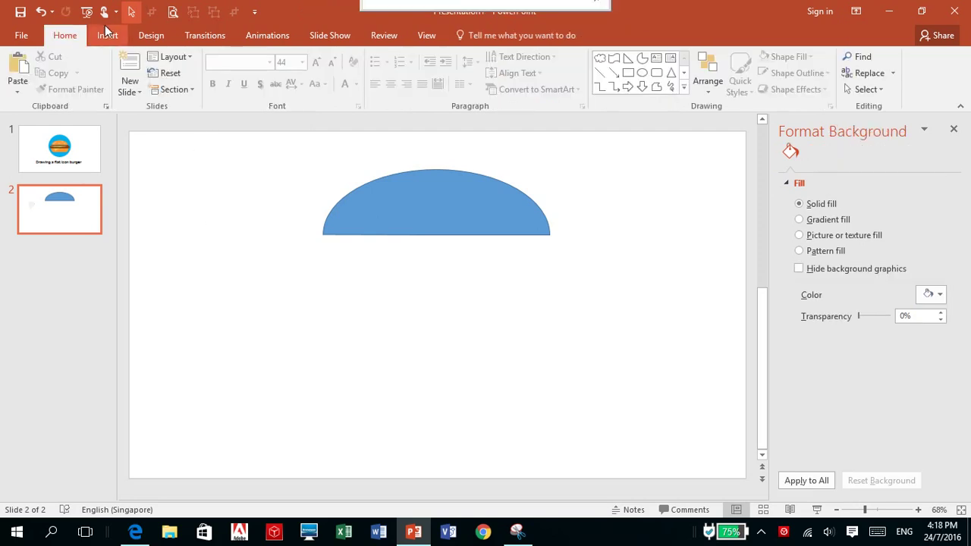
left_click(107, 35)
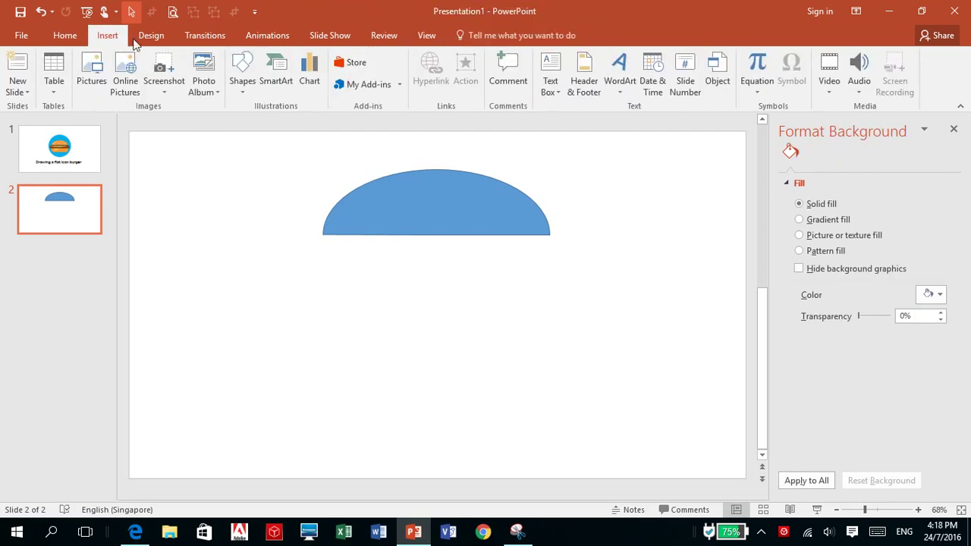
left_click(244, 84)
left_click(250, 127)
mouse_move(173, 221)
left_mouse_down()
mouse_move(497, 288)
mouse_move(488, 284)
left_mouse_up()
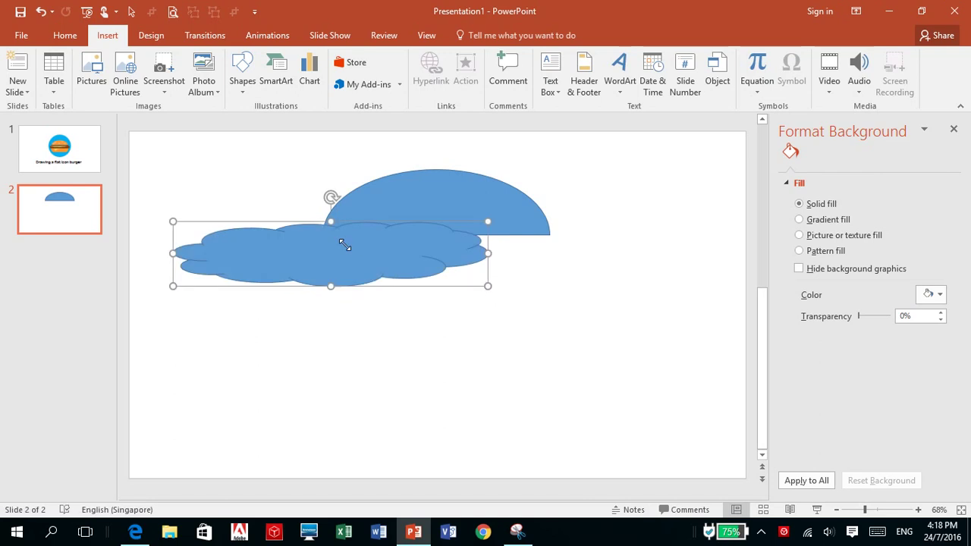
mouse_move(341, 240)
left_mouse_down()
mouse_move(441, 260)
mouse_move(460, 238)
left_mouse_up()
- Fragment the overlapping dome and cloud with Merge Shapes
left_click(440, 190, "shift")
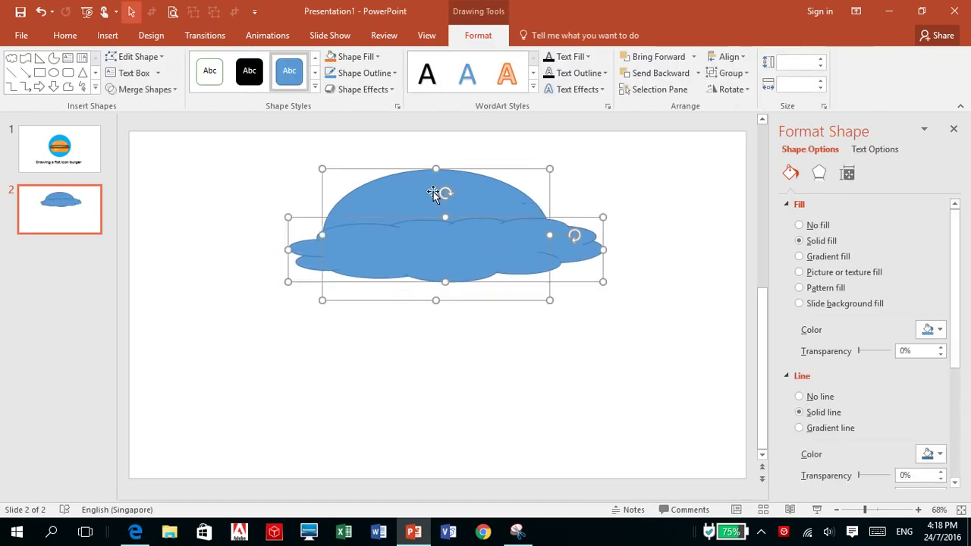
left_click(139, 91)
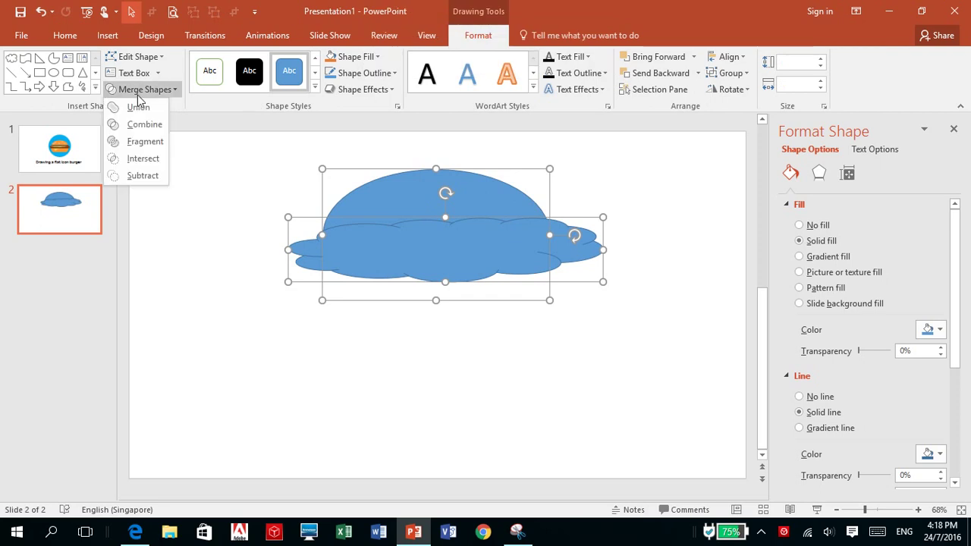
left_click(143, 142)
left_click(585, 324)
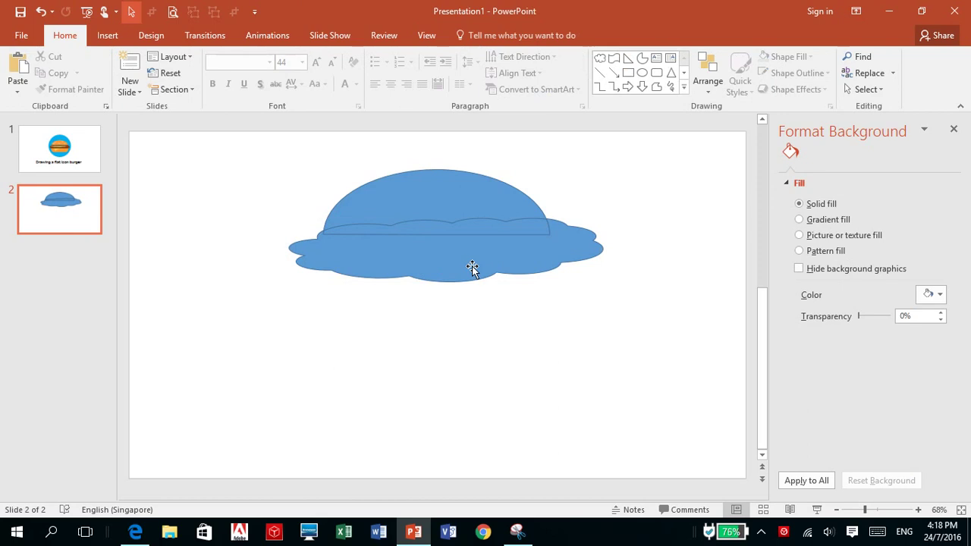
- Move the cloud up over the dome, narrow it from both sides, and fragment them again
left_click(474, 282)
left_click(563, 316)
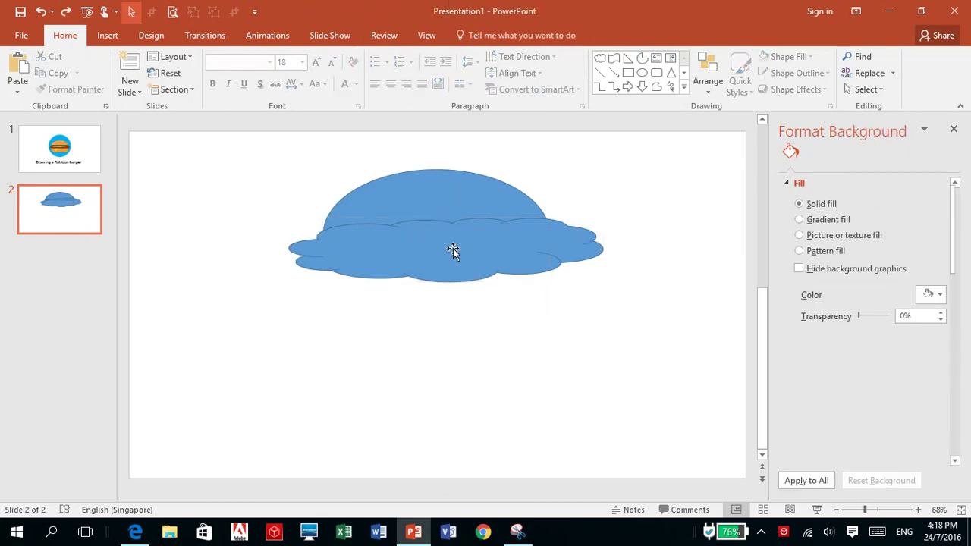
mouse_move(452, 249)
left_mouse_down()
mouse_move(452, 219)
mouse_move(441, 237)
left_mouse_up()
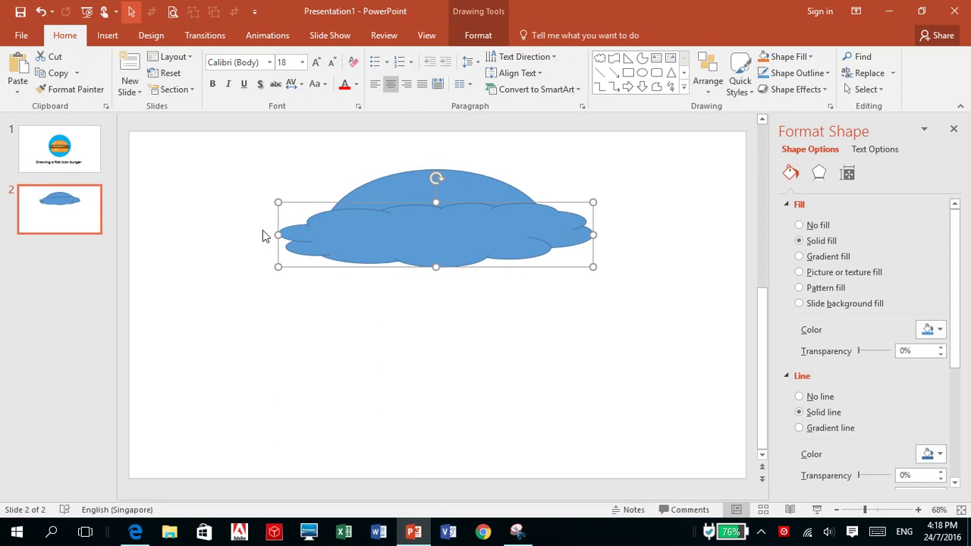
left_click_drag(276, 235, 358, 240)
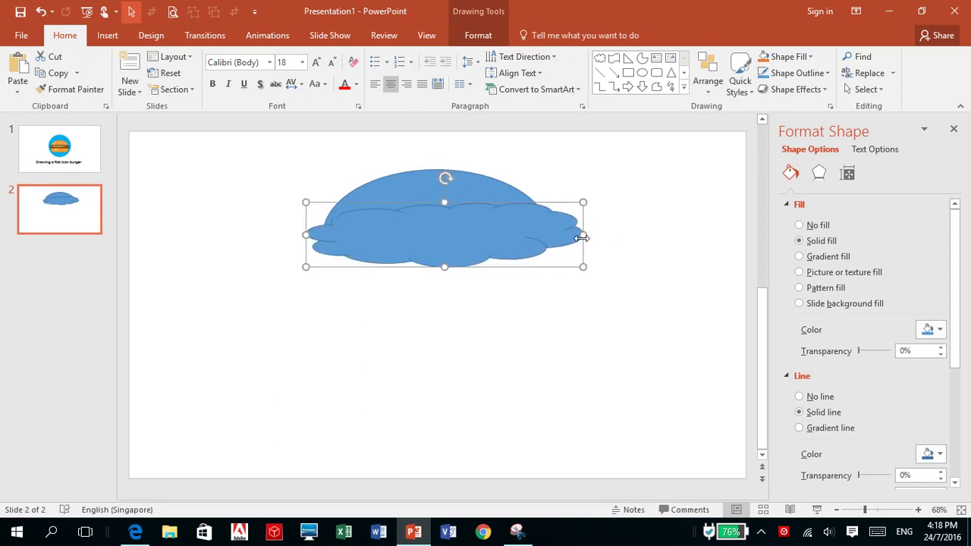
left_click_drag(582, 238, 566, 235)
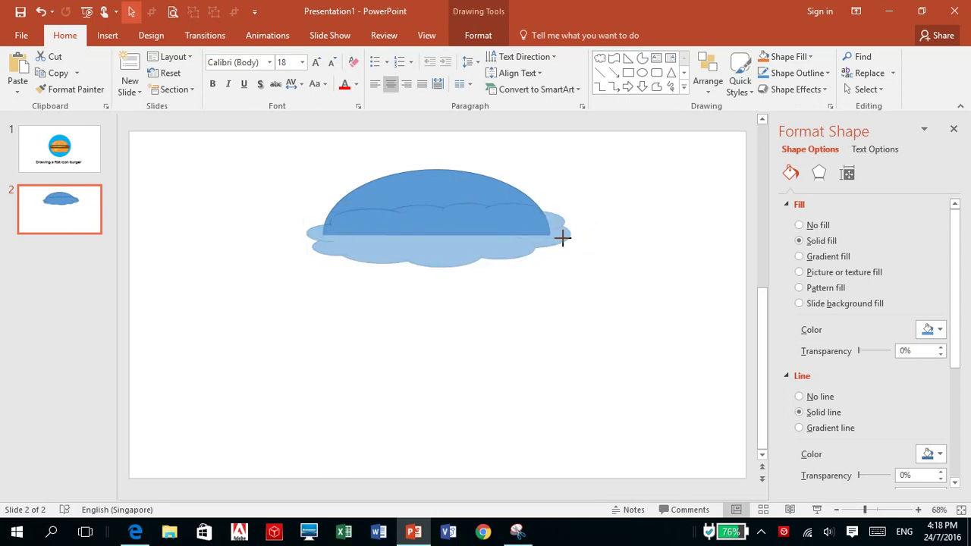
left_click(447, 193, "shift")
left_click(478, 35)
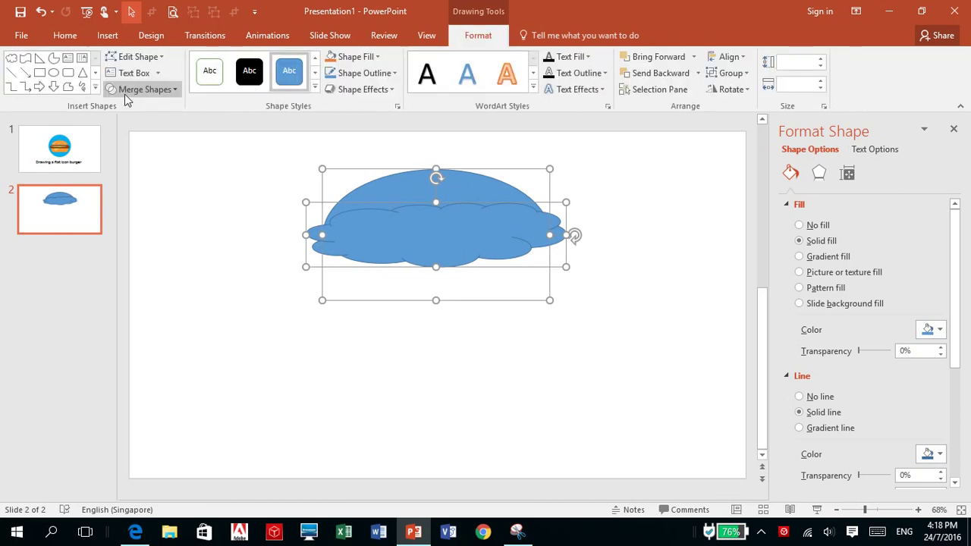
left_click(125, 89)
left_click(142, 139)
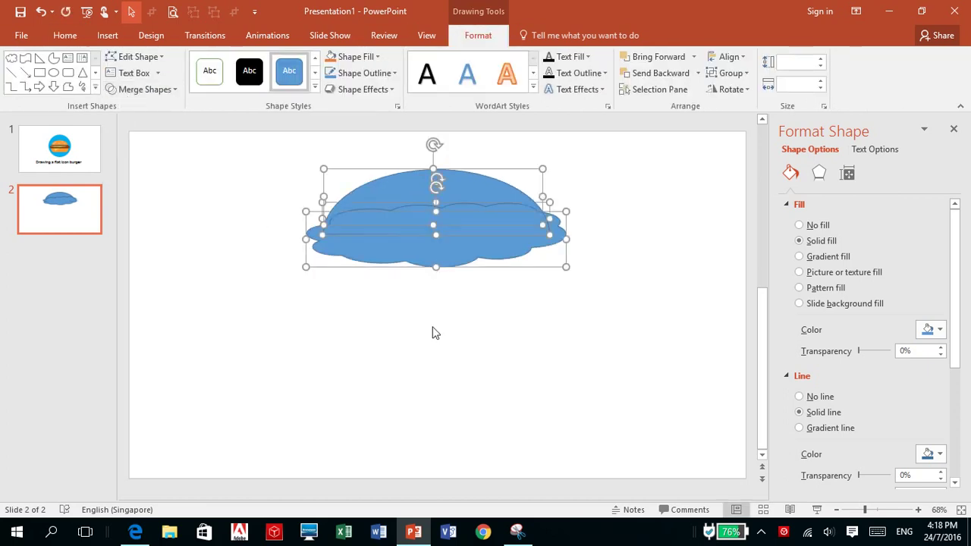
left_click(435, 333)
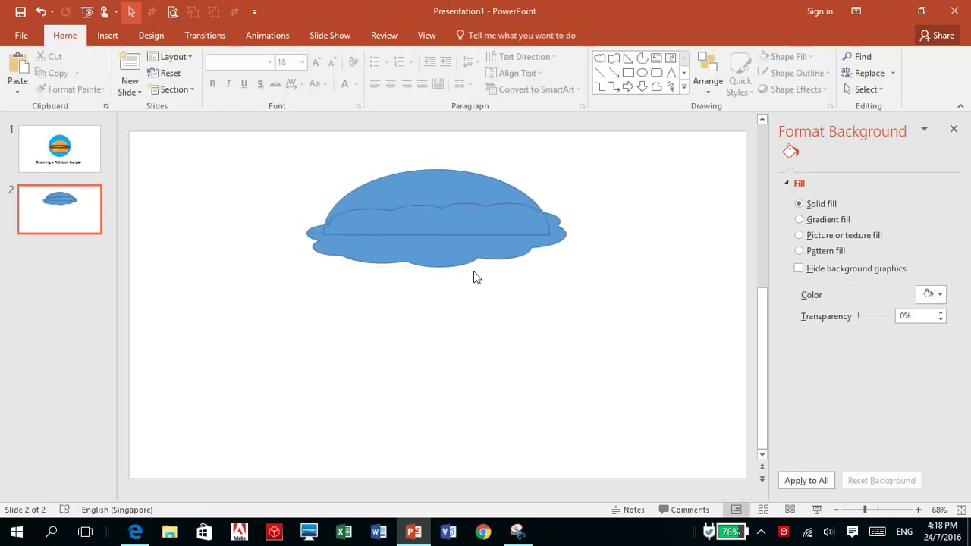
- Intersect the dome fragment with the lower cloud piece into one 12.47 × 3.6 cm bun
left_click(443, 259)
left_click(447, 187)
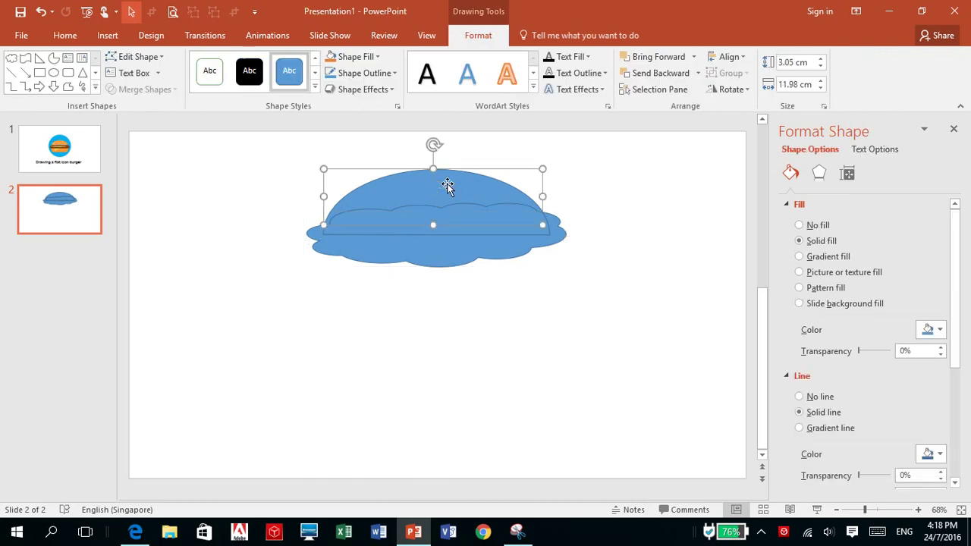
left_click(450, 221, "shift")
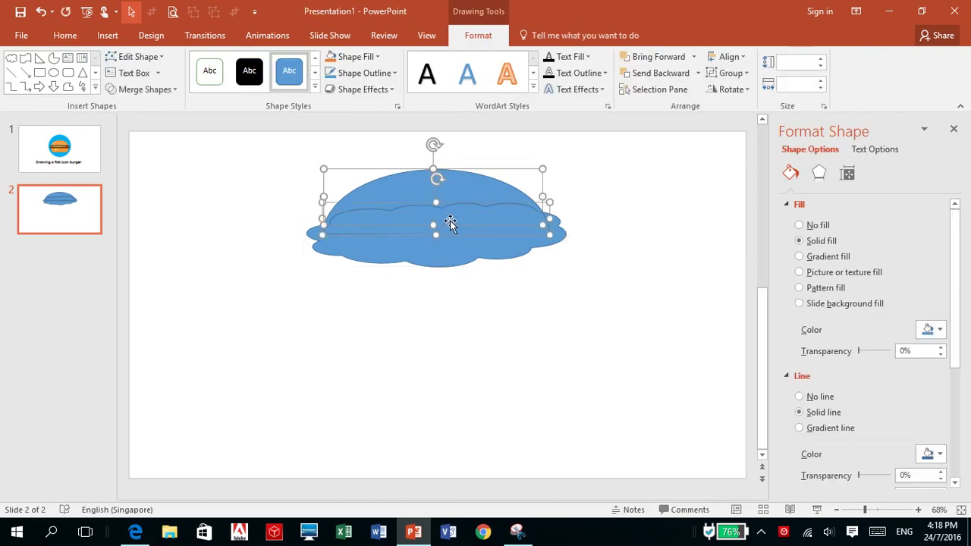
left_click(124, 89)
left_click(151, 158)
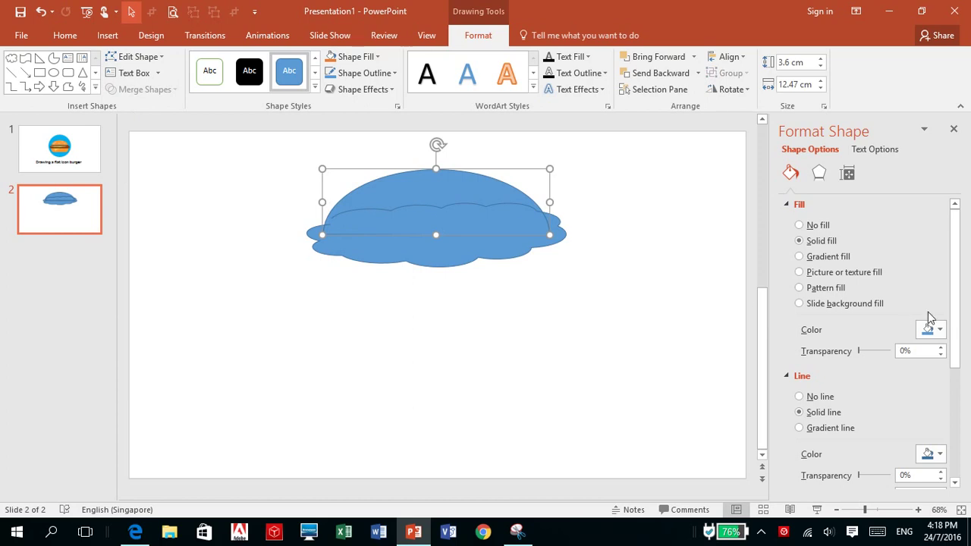
- Fill the dome dark orange with no outline
left_click(819, 396)
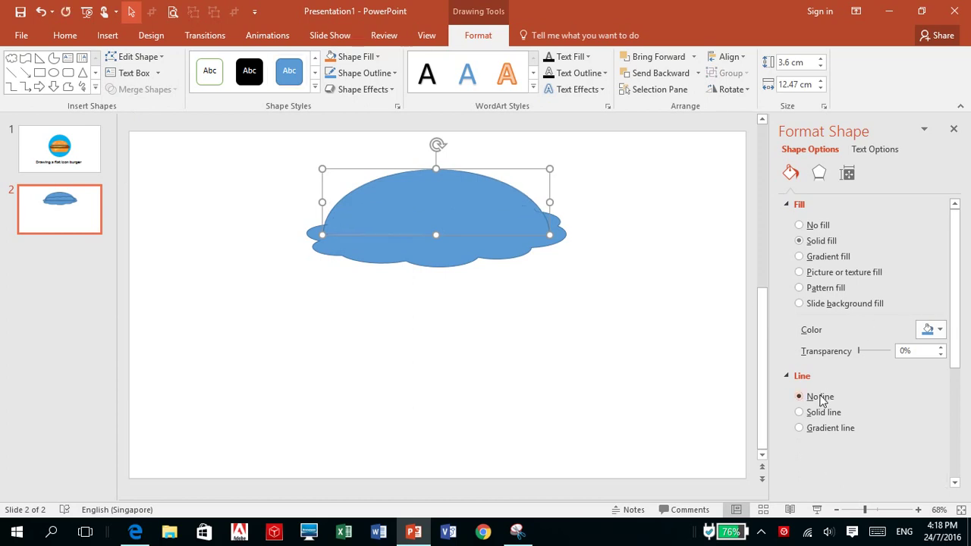
left_click(929, 333)
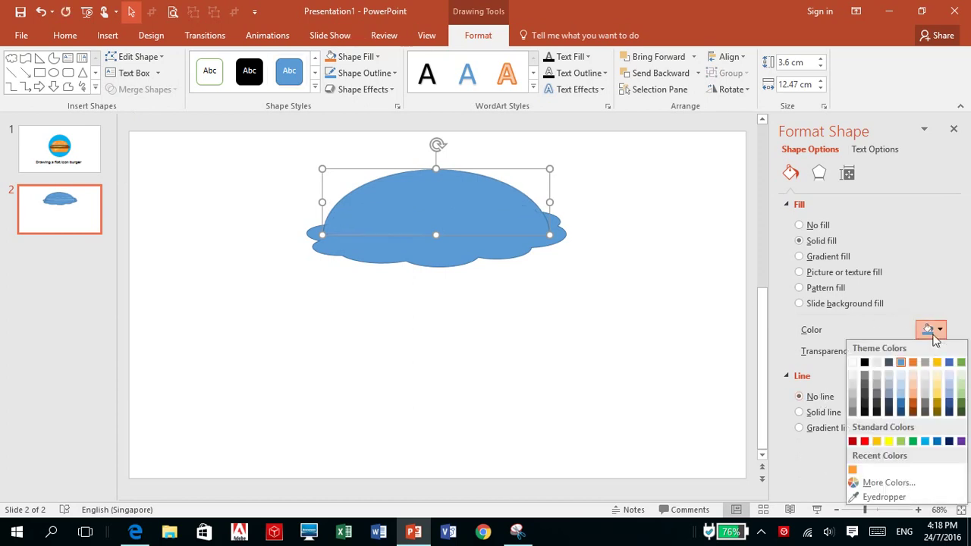
left_click(916, 408)
left_click(405, 284)
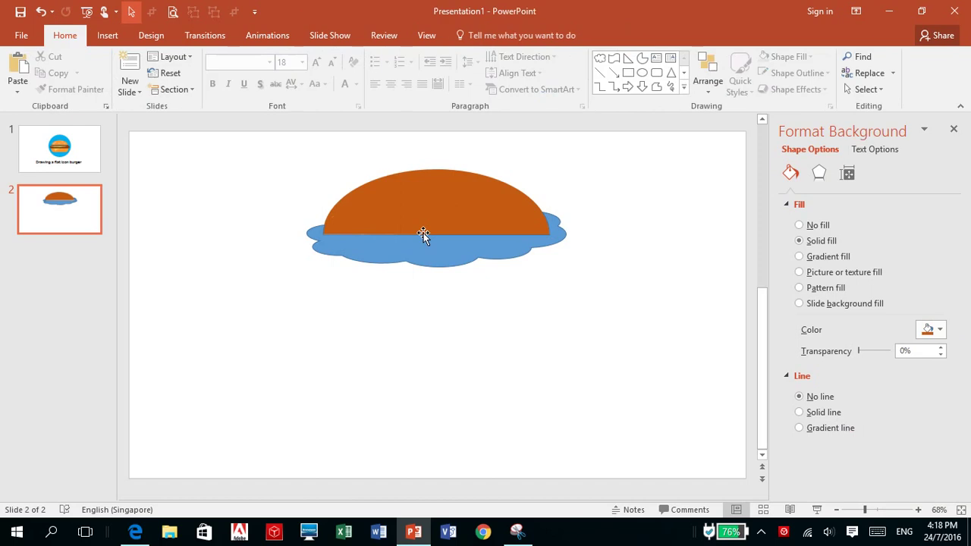
- Fill the cloud green and remove its outline
left_click(476, 249)
left_click(934, 333)
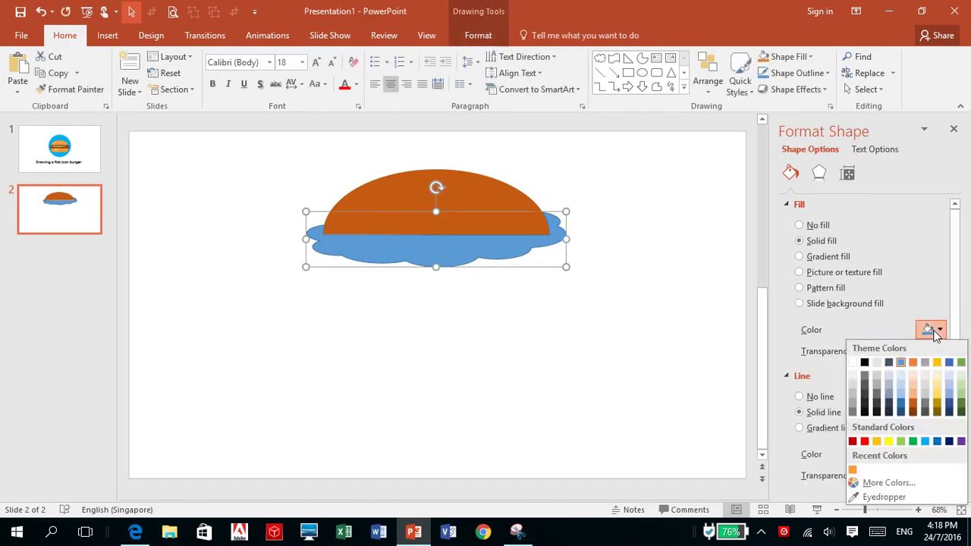
left_click(914, 442)
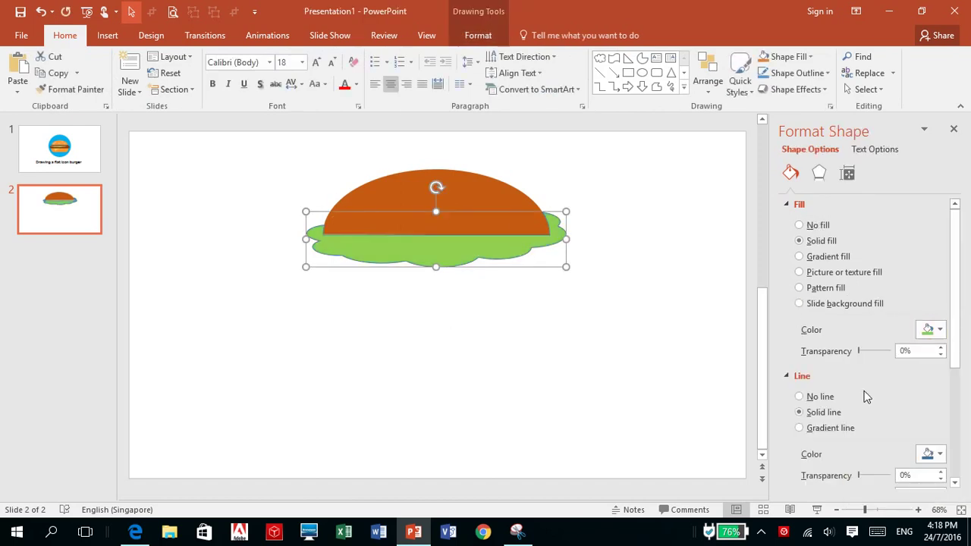
left_click(814, 398)
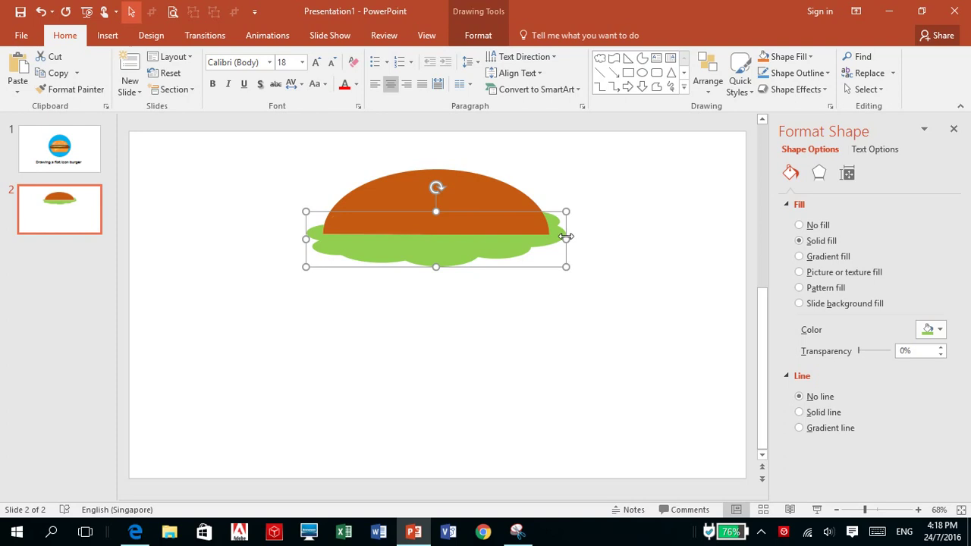
left_click(568, 206)
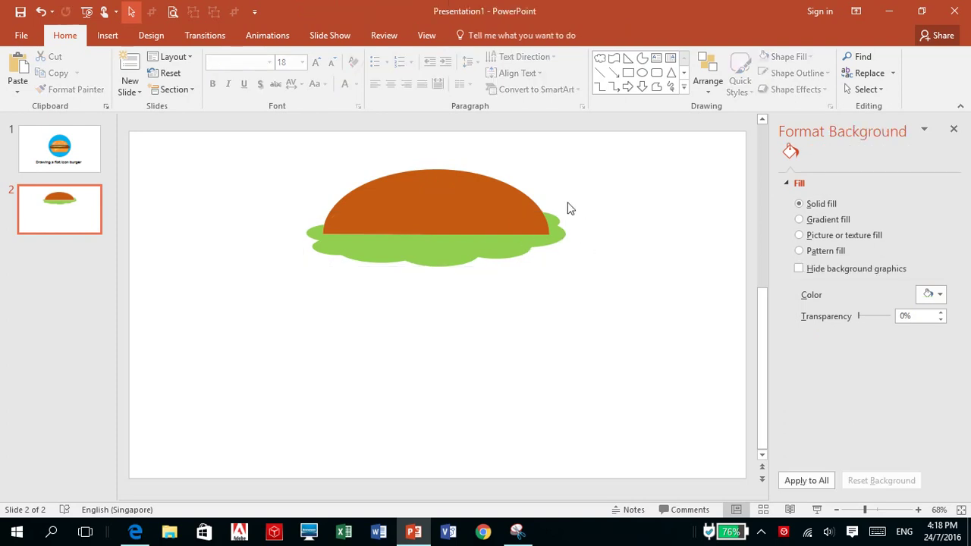
- Narrow the green cloud from both sides and nudge it into place under the bun
left_click(514, 245)
left_click_drag(567, 241, 550, 241)
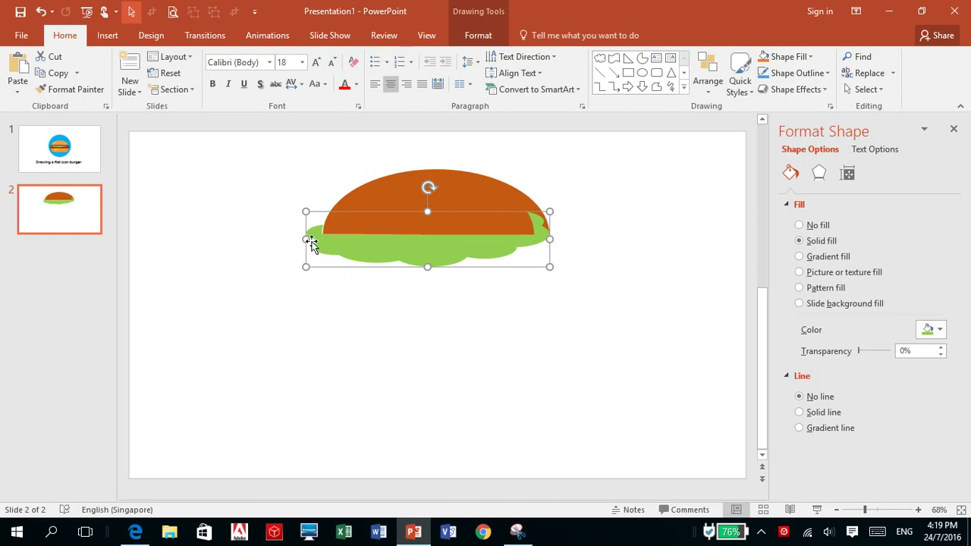
left_click_drag(306, 240, 323, 241)
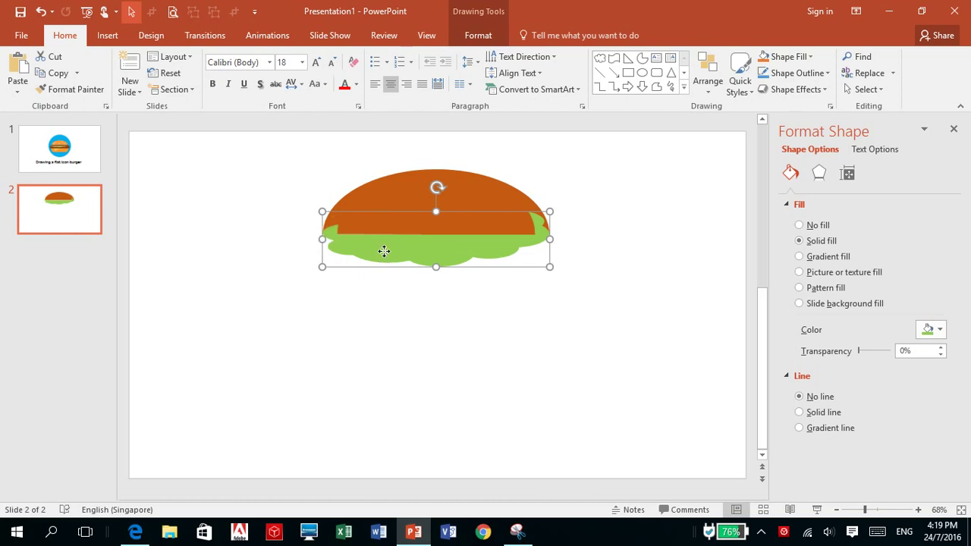
left_click_drag(385, 249, 388, 242)
left_click(459, 188)
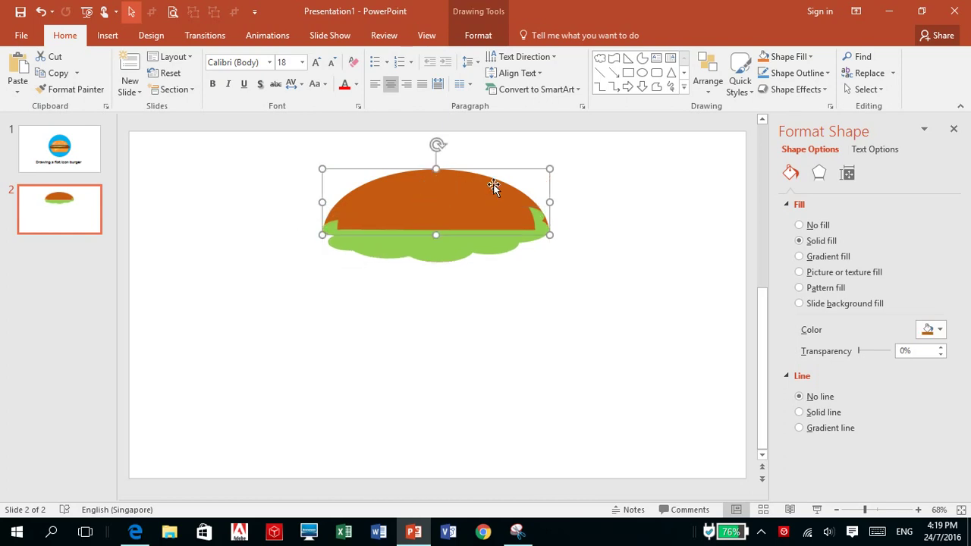
right_click(494, 190)
key("Escape")
left_click(538, 330)
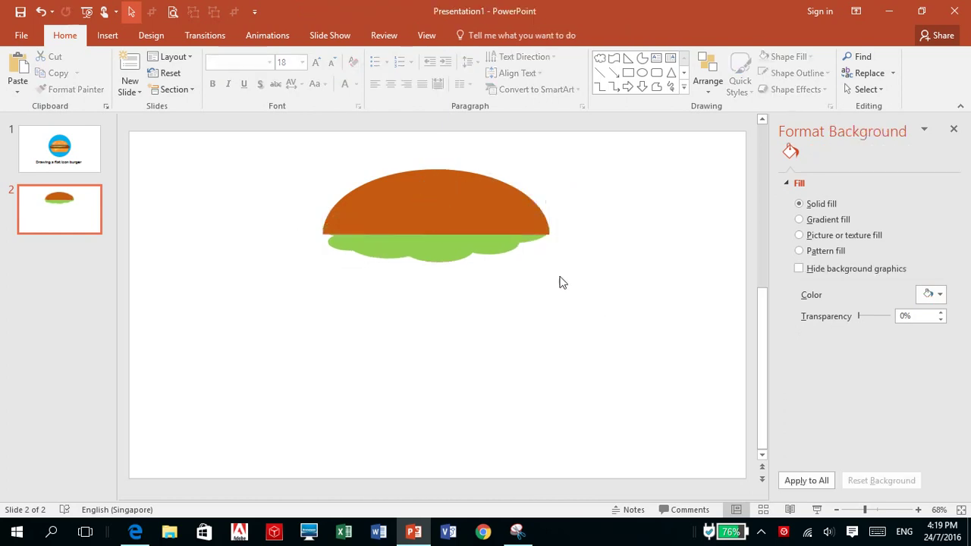
- Move the green cloud up behind the bun and widen it on both sides
left_click_drag(428, 259, 452, 248)
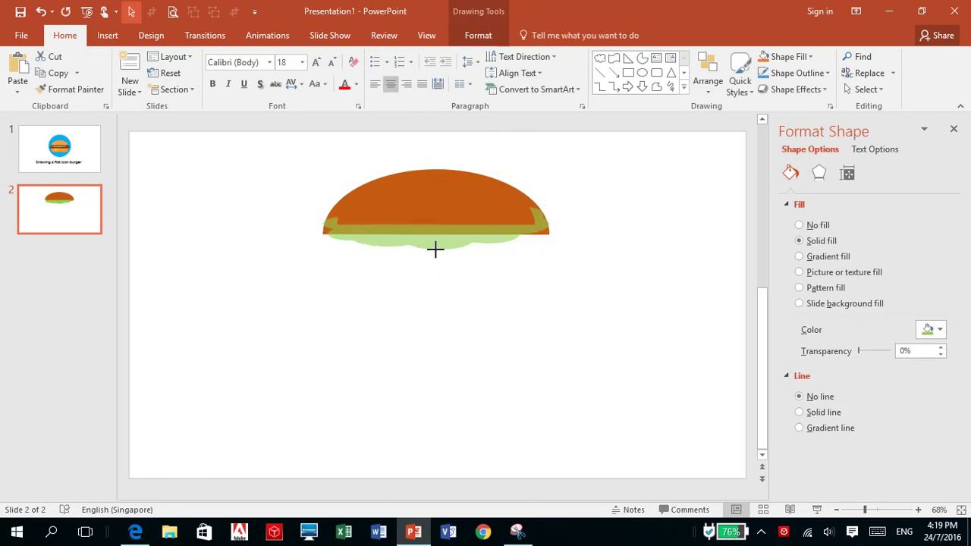
left_click_drag(553, 228, 575, 228)
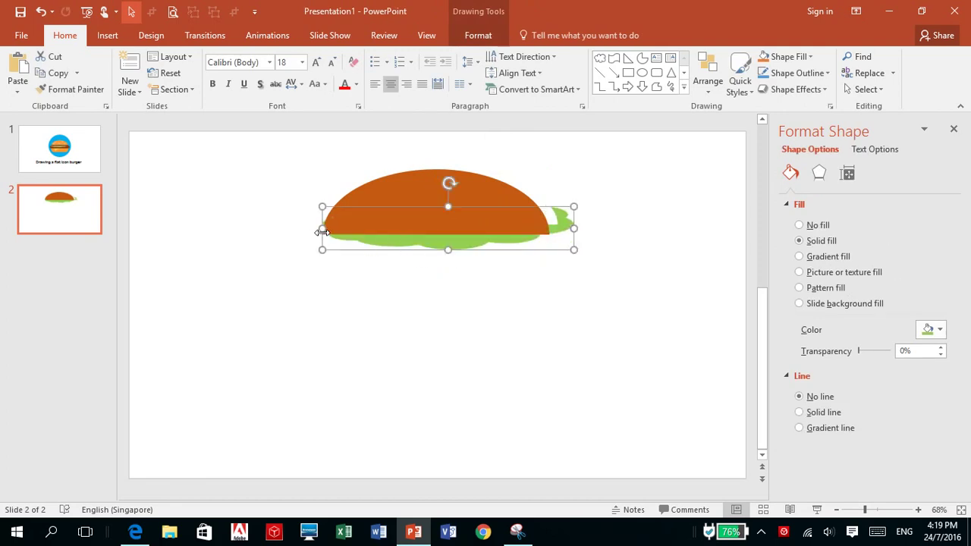
left_click_drag(322, 232, 309, 231)
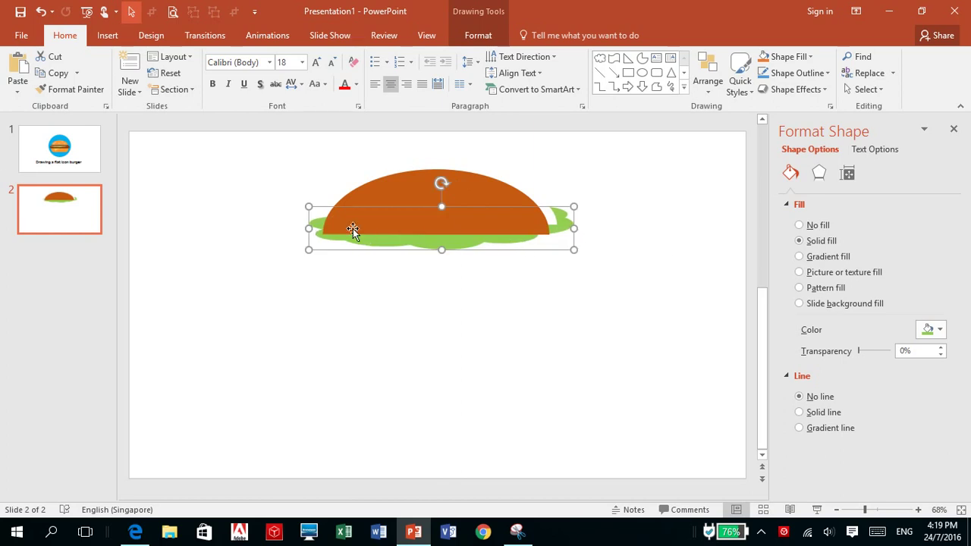
- Draw a rectangle across the bun's bottom edge
left_click(107, 35)
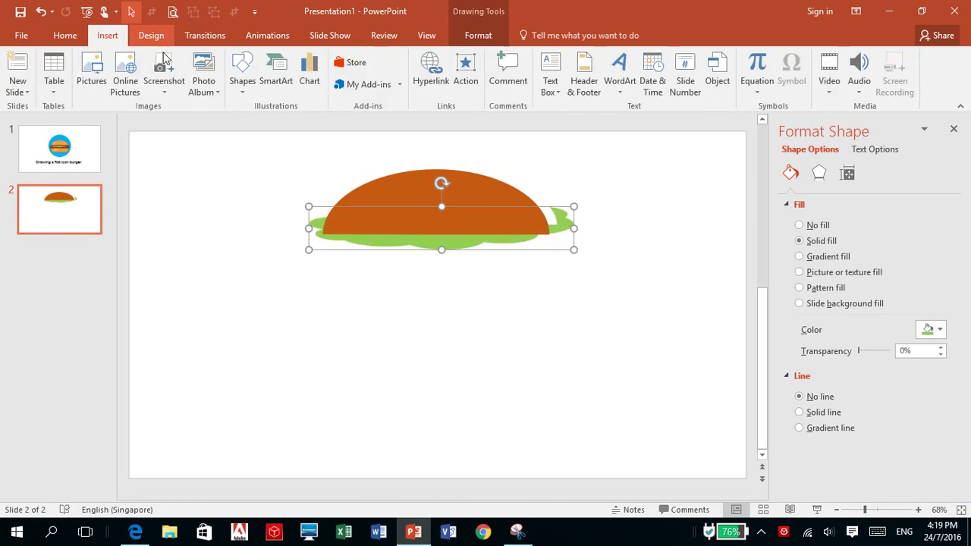
left_click(242, 76)
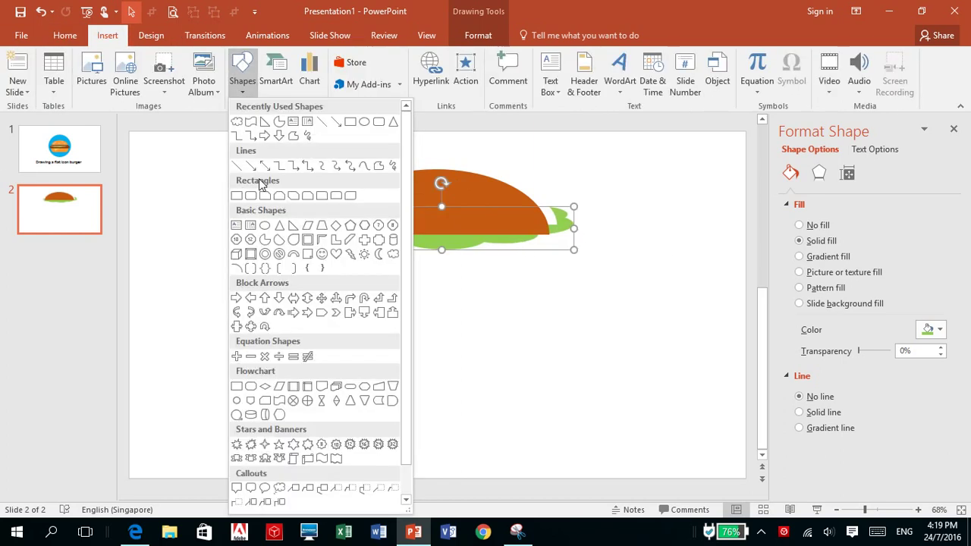
left_click(350, 122)
left_click_drag(294, 208, 590, 237)
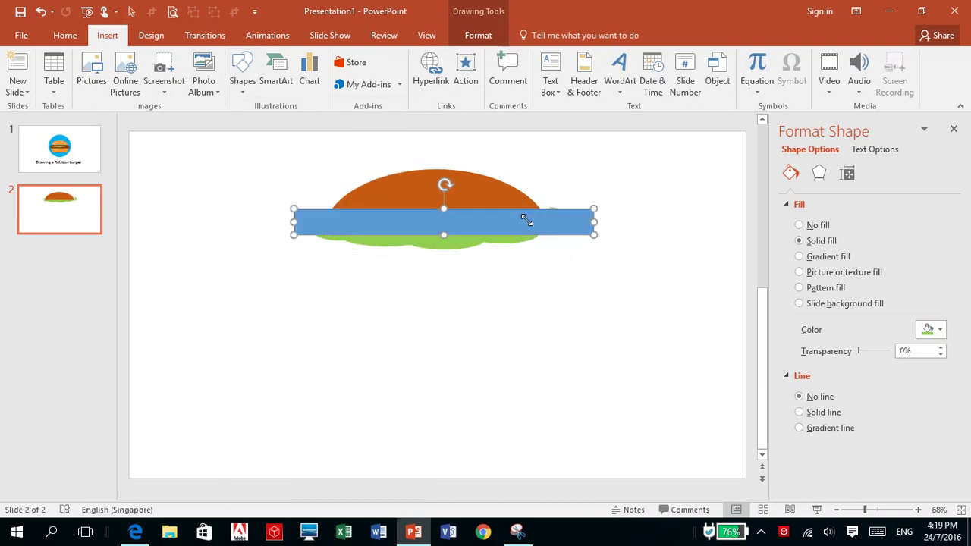
left_click_drag(437, 224, 432, 237)
- Fragment the rectangle with the cloud, delete the extra pieces, and align the remaining strip
left_click(432, 243, "shift")
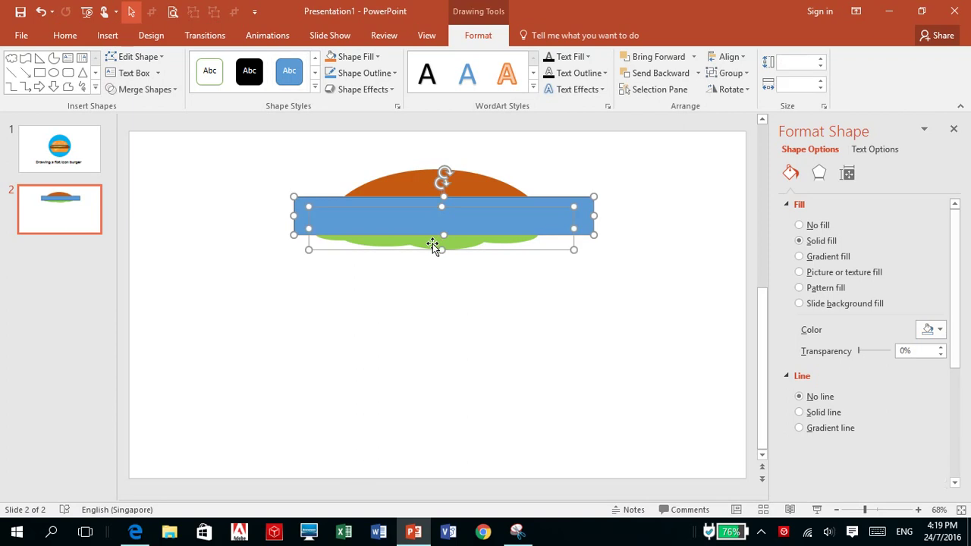
left_click(143, 90)
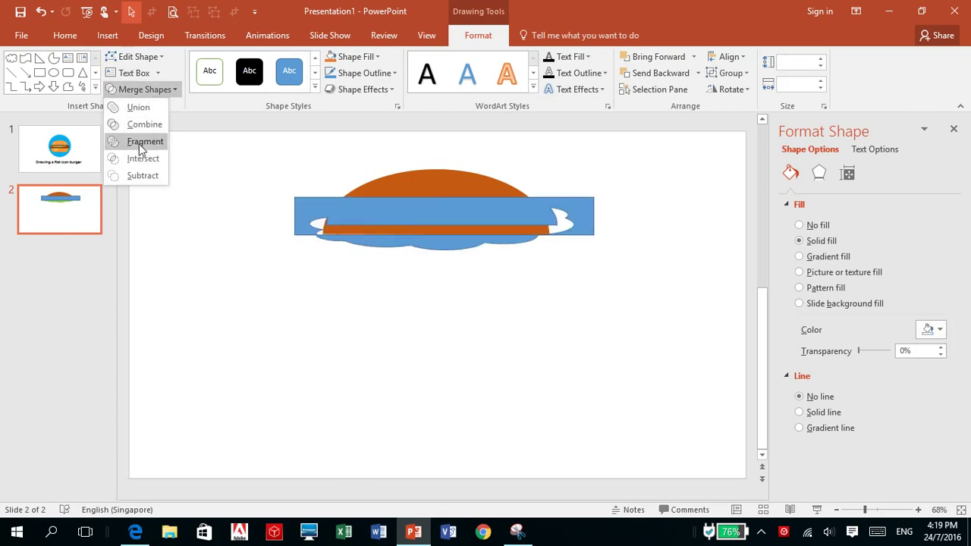
left_click(145, 142)
left_click(511, 336)
left_click(381, 224)
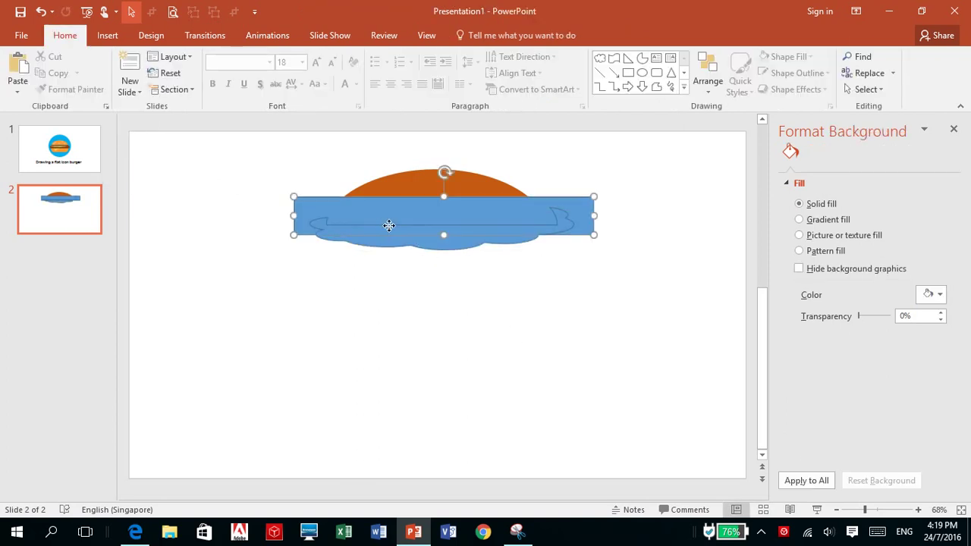
key("Delete")
left_click(385, 229)
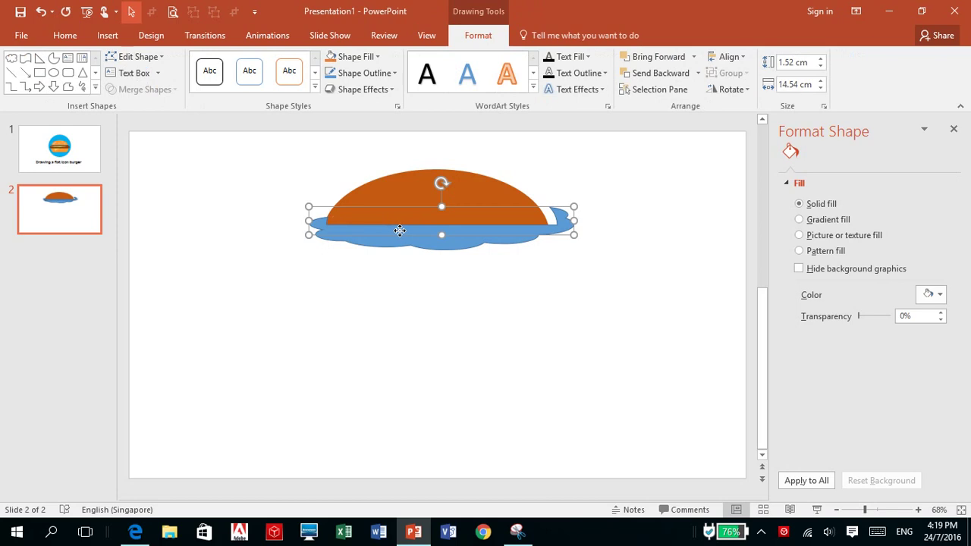
key("Delete")
left_click(484, 242)
left_click_drag(484, 242, 488, 242)
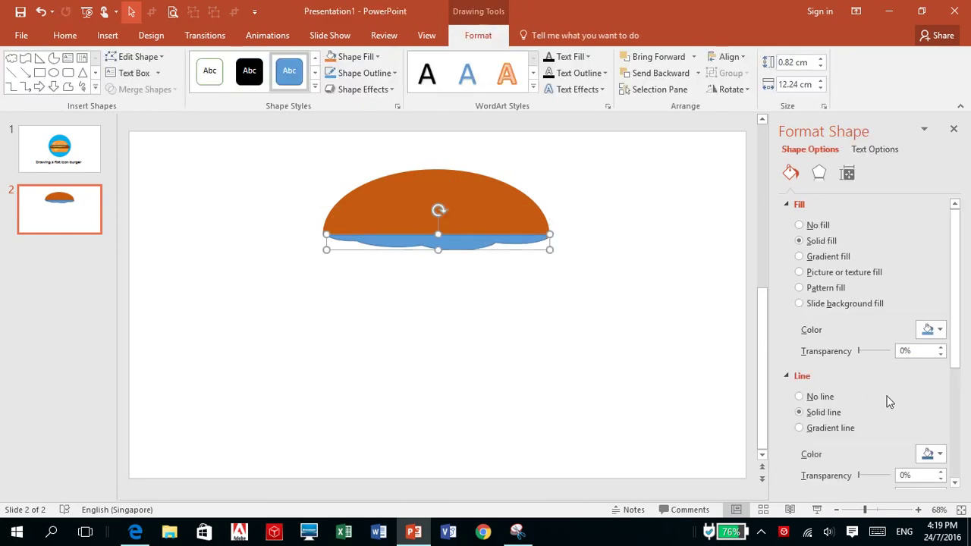
- Fill the lettuce strip light green with no outline
left_click(801, 396)
left_click(932, 329)
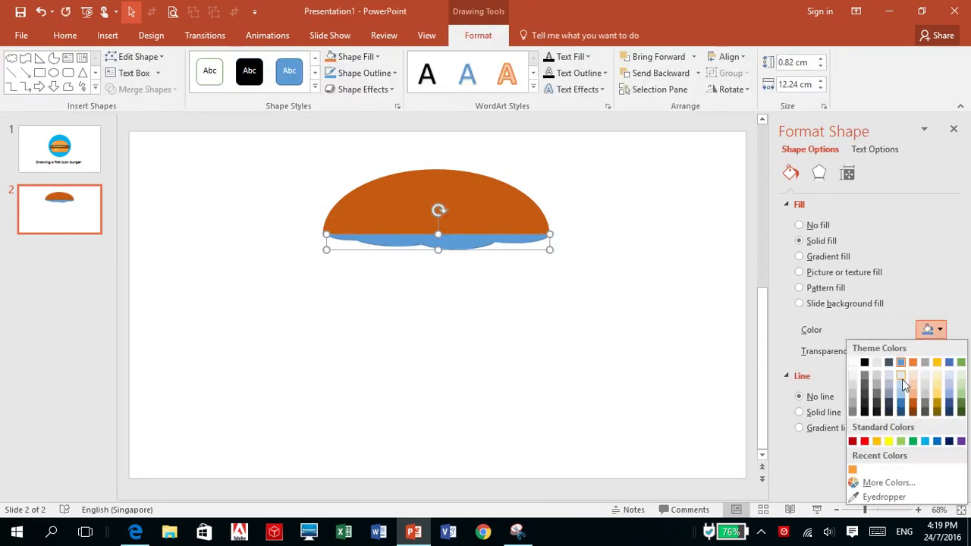
left_click(899, 442)
left_click(204, 184)
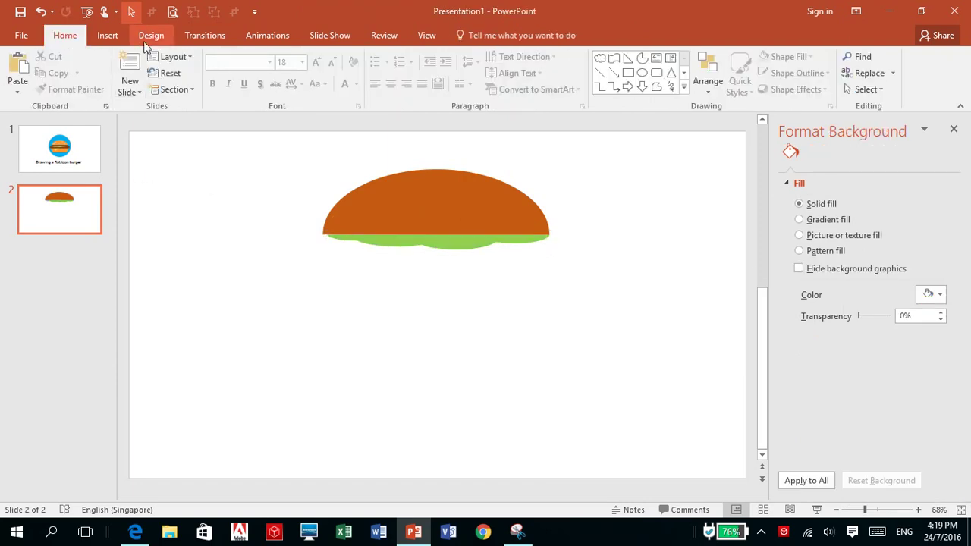
left_click(107, 35)
- Draw a rounded pill under the bun and send it behind the other layers
left_click(241, 91)
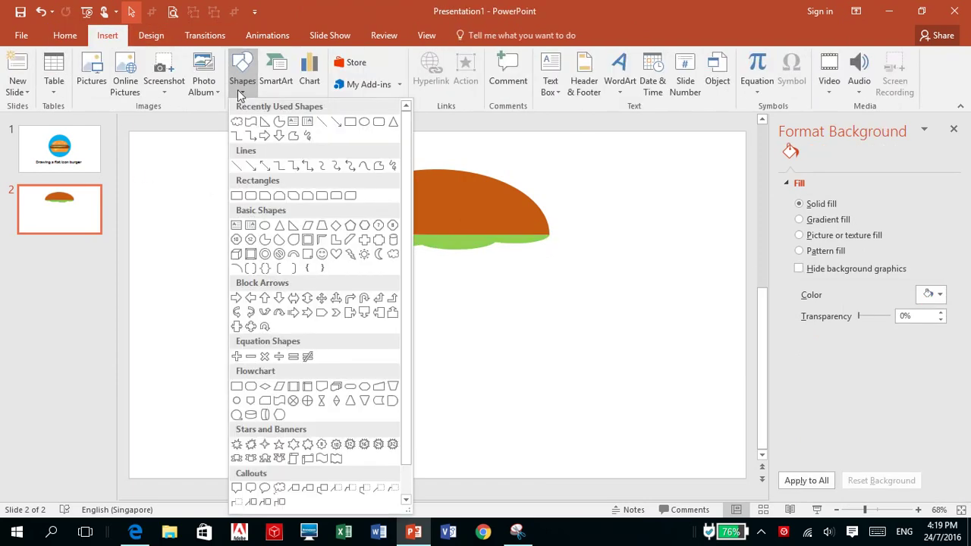
left_click(379, 123)
left_click_drag(323, 263, 561, 292)
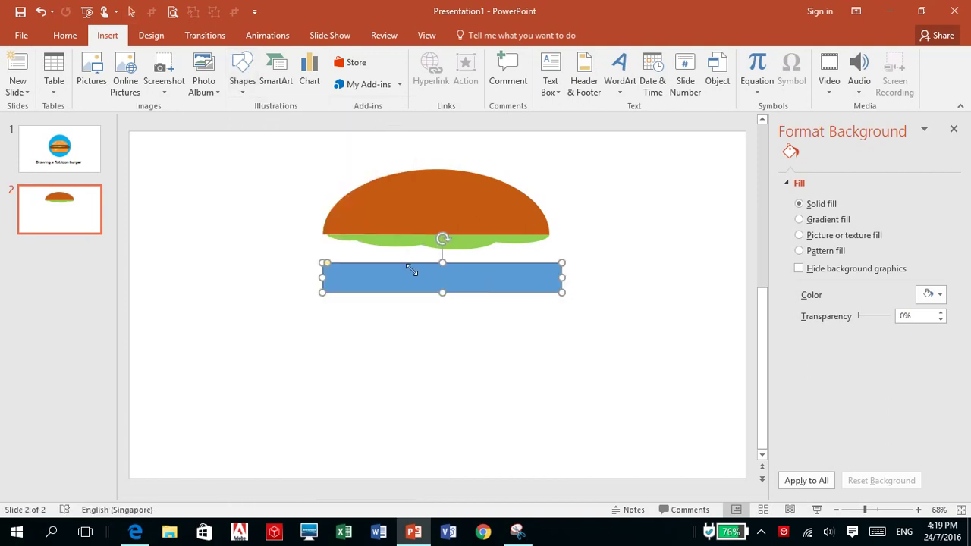
left_click_drag(329, 267, 350, 264)
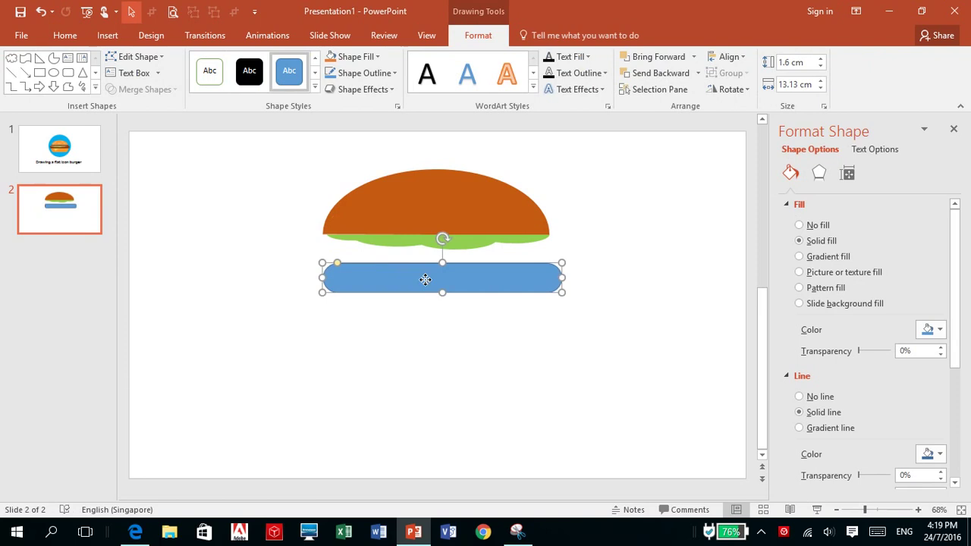
left_click_drag(429, 276, 420, 258)
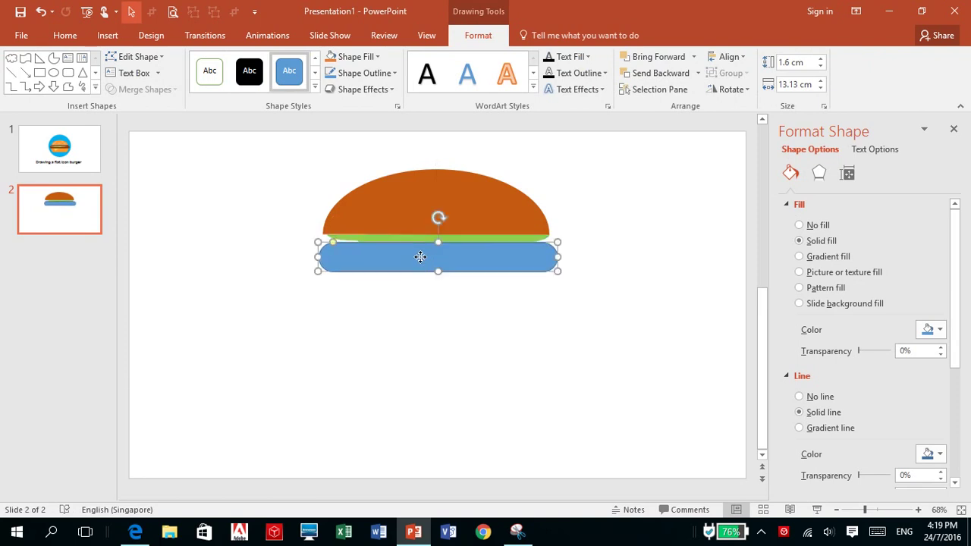
right_click(420, 257)
mouse_move(471, 398)
left_click(592, 415)
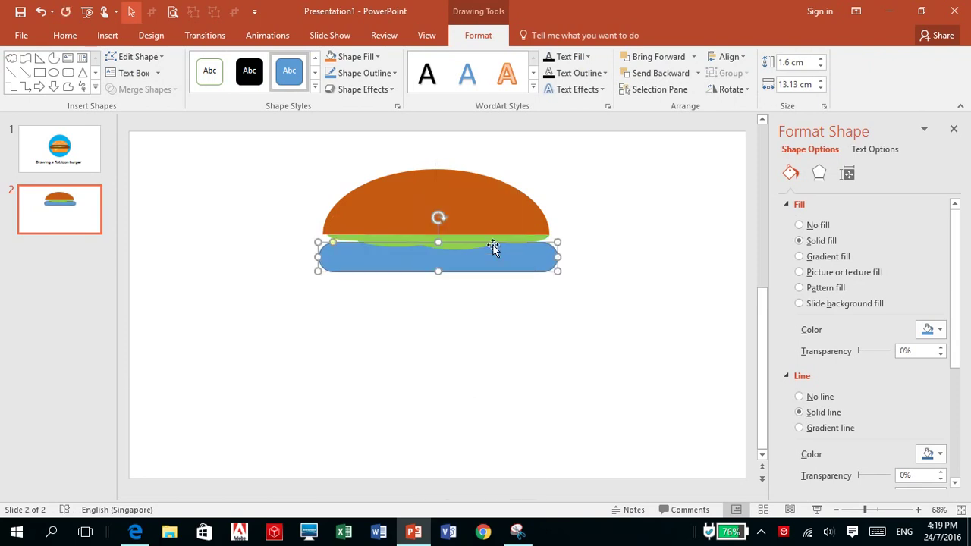
- Fill the bun light orange and the pill dark brown
left_click(473, 209)
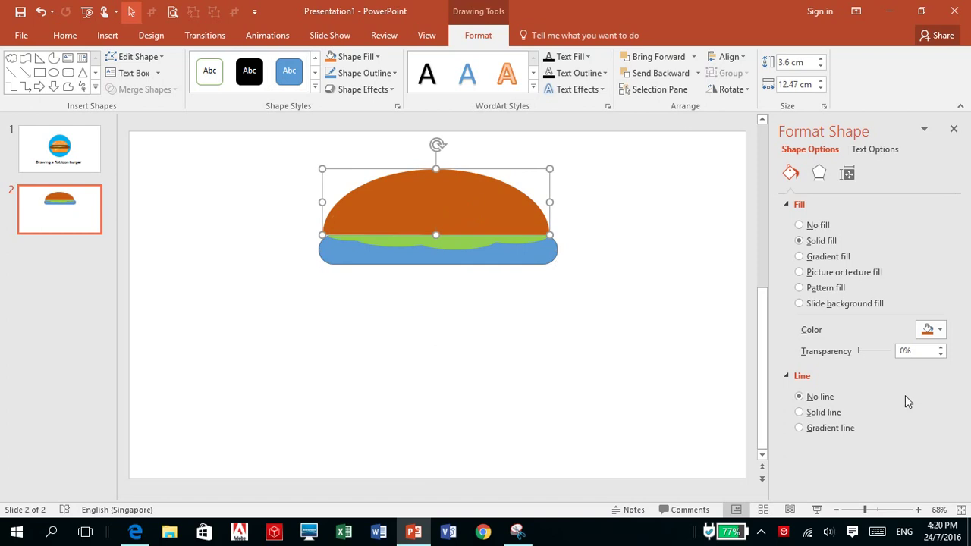
left_click(928, 331)
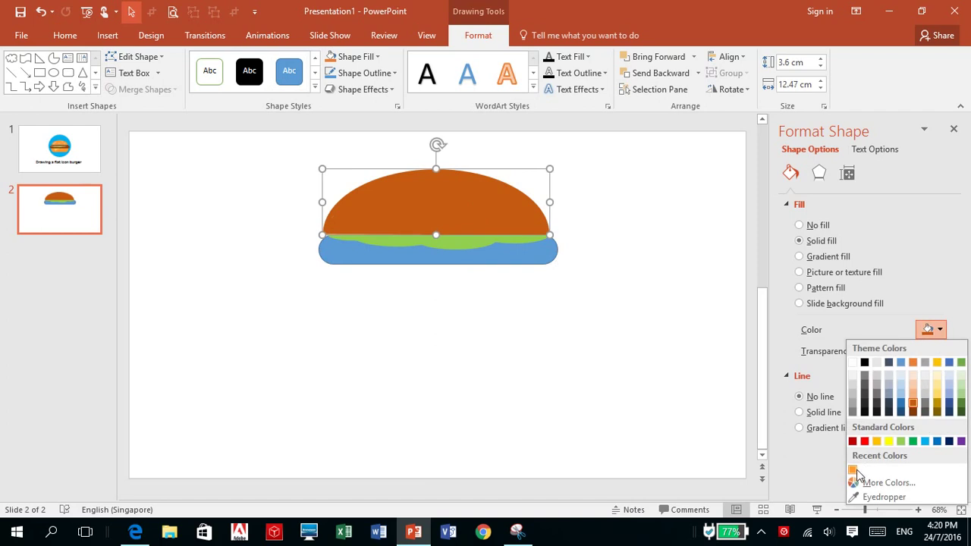
left_click(853, 470)
left_click(464, 260)
left_click(928, 330)
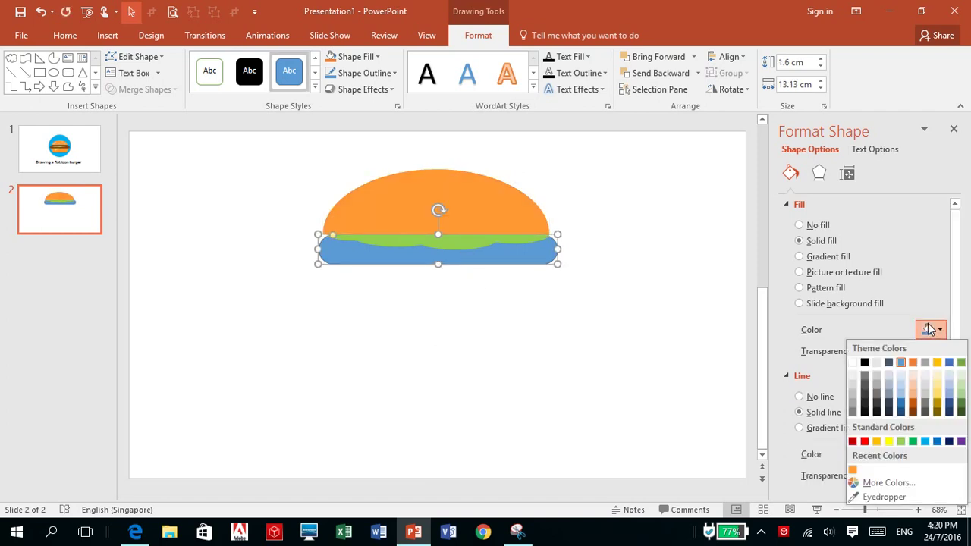
left_click(913, 410)
- Remove the outline from the 1.6 × 13.13 cm brown patty
left_click(458, 362)
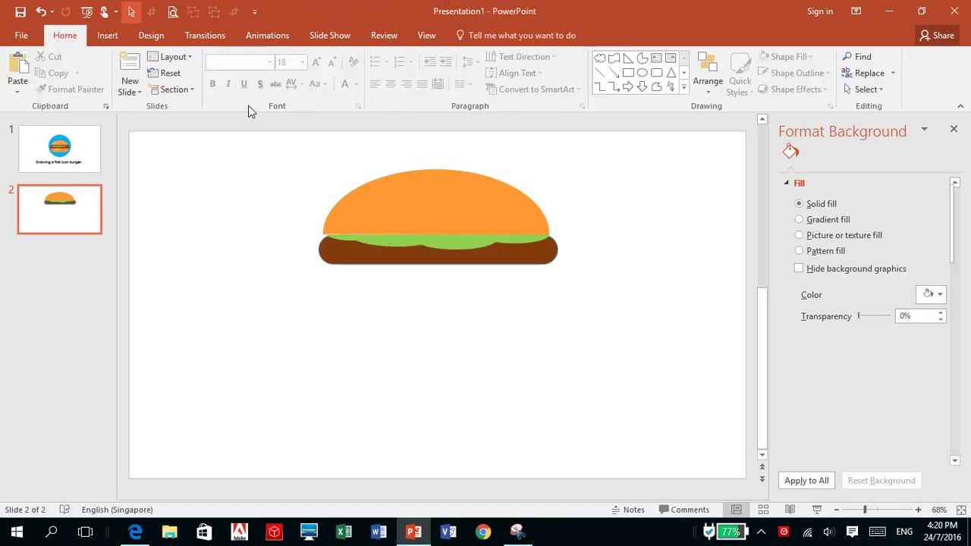
left_click(520, 260)
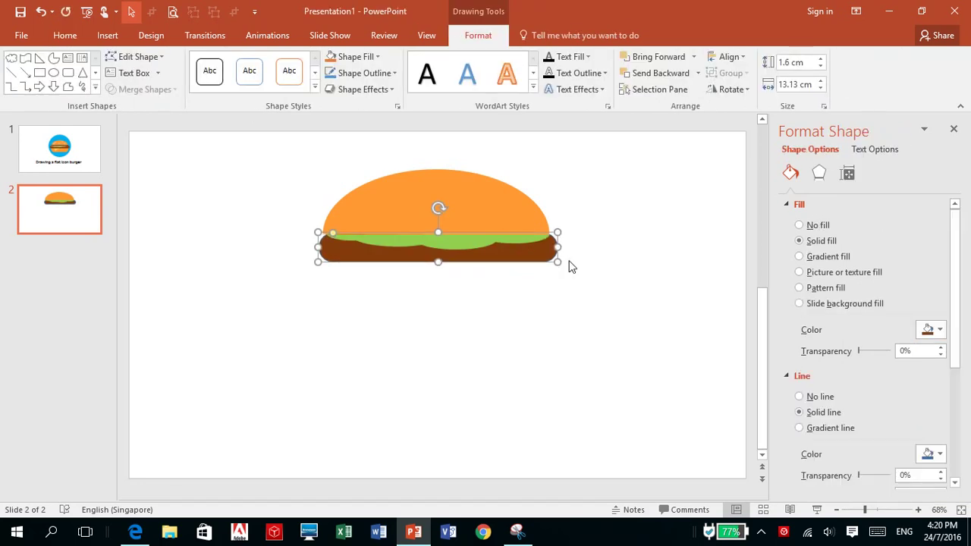
left_click(570, 266)
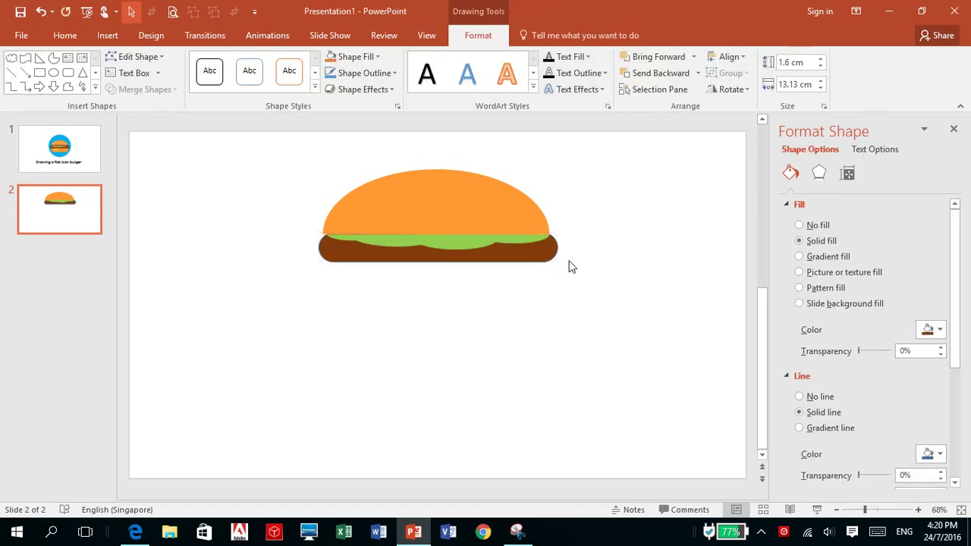
left_click(371, 257)
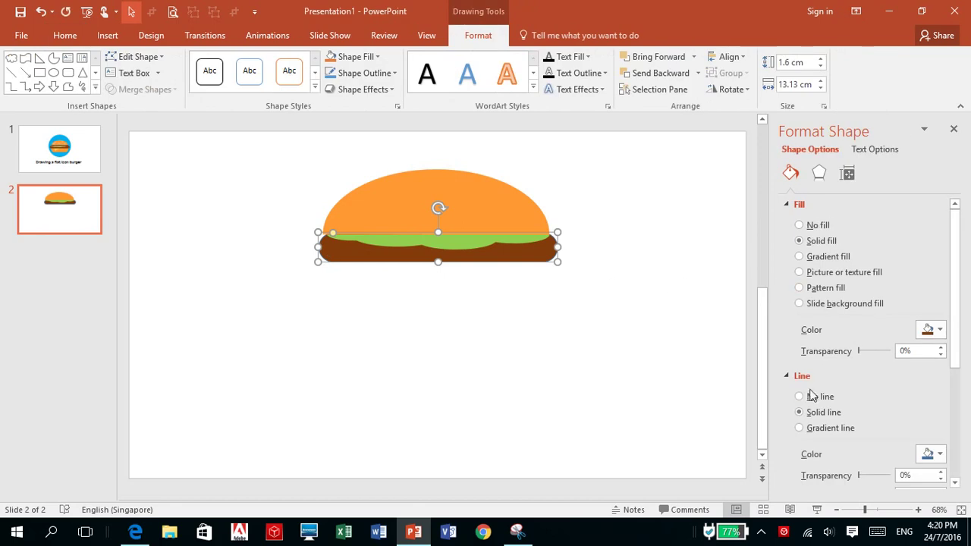
left_click(814, 401)
left_click(477, 308)
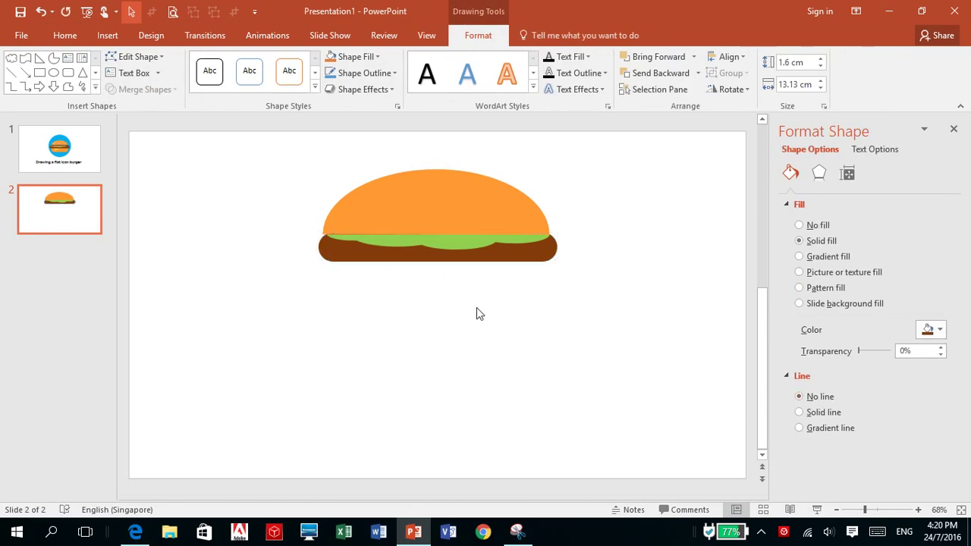
left_click(106, 36)
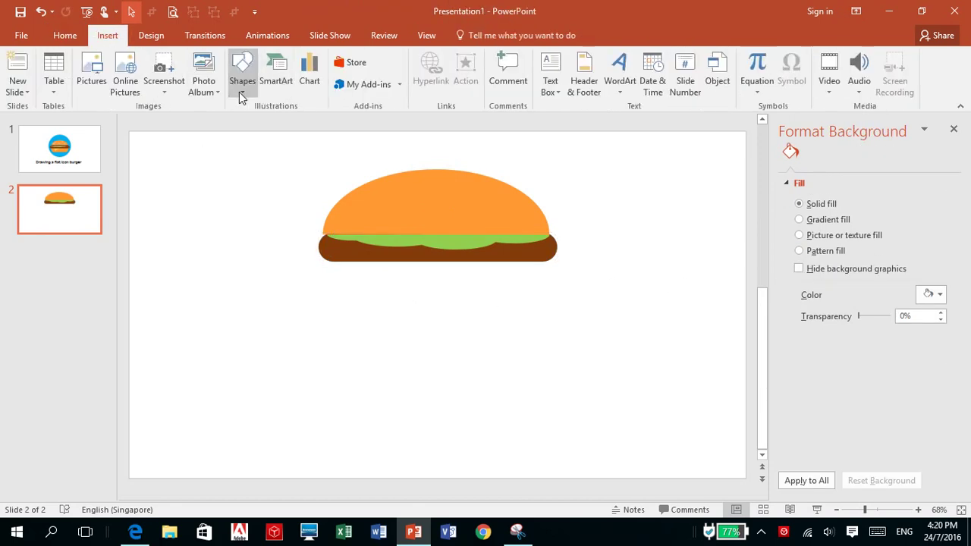
- Draw a thin rounded bar below the burger
left_click(242, 87)
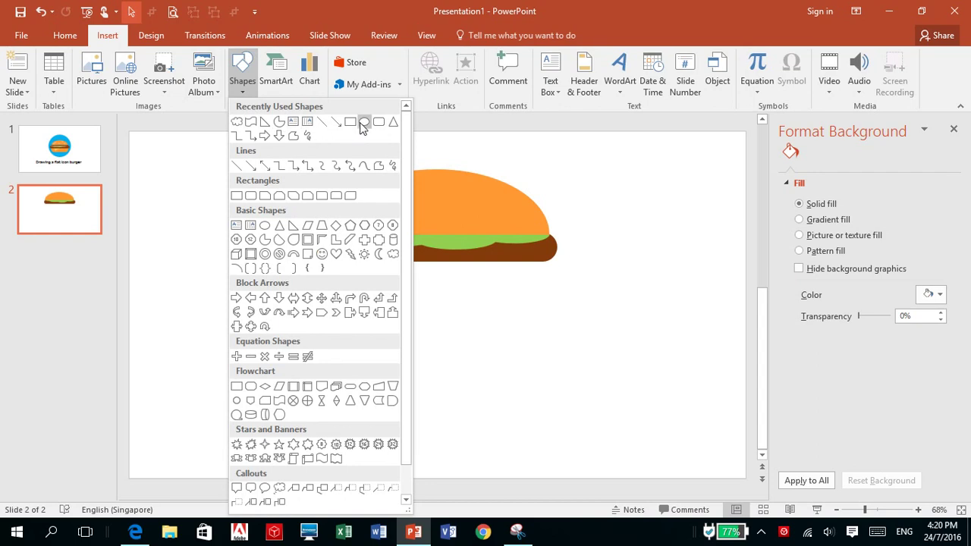
left_click(237, 196)
left_click_drag(330, 273, 537, 287)
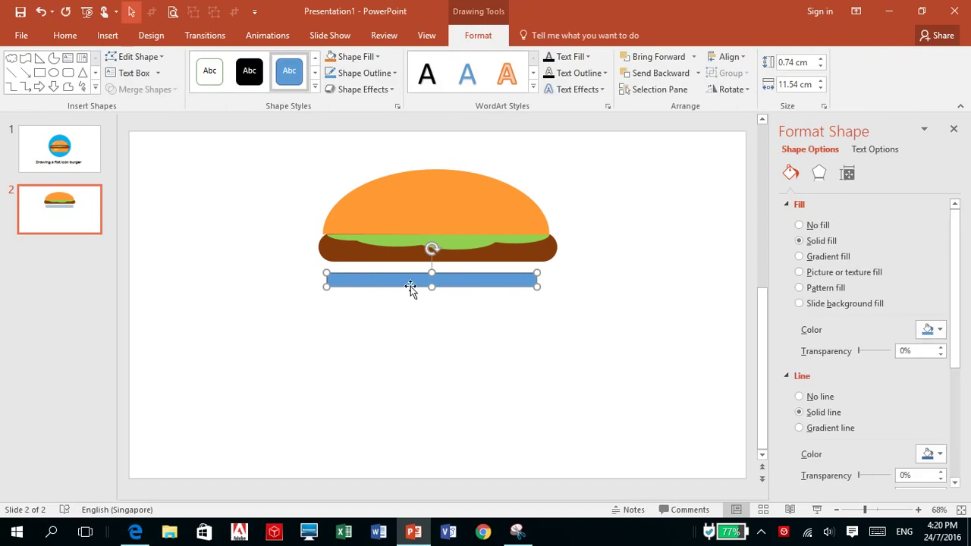
left_click_drag(432, 287, 432, 315)
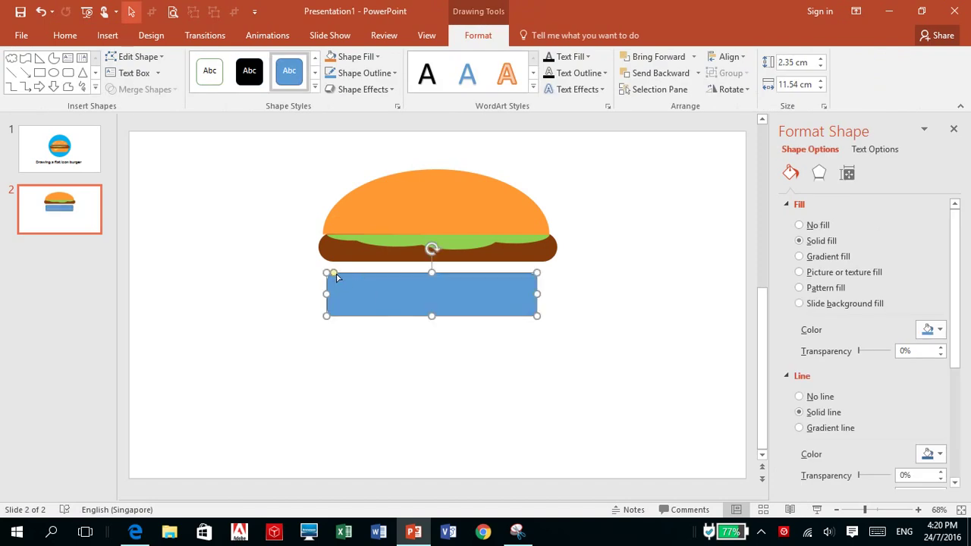
left_click_drag(334, 274, 360, 274)
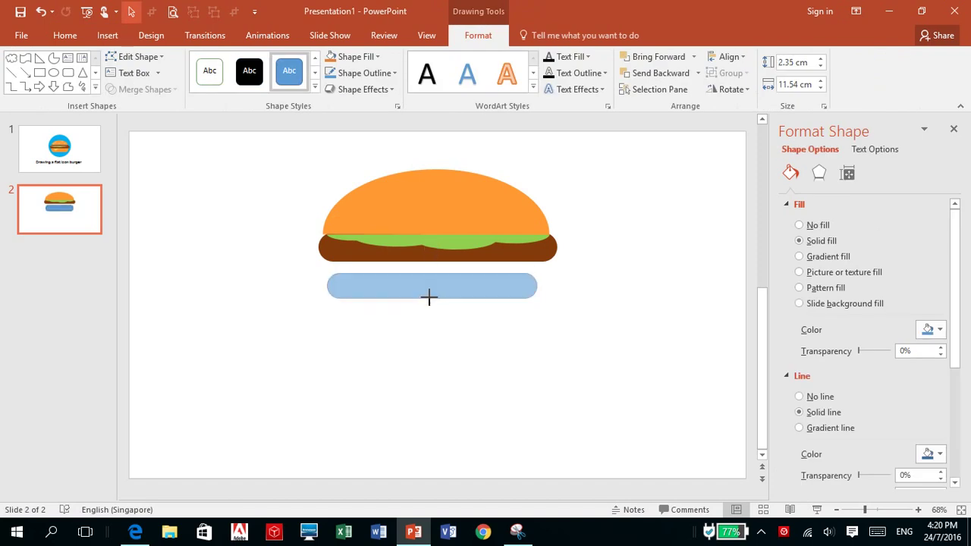
mouse_move(432, 316)
left_mouse_down()
mouse_move(430, 274)
mouse_move(432, 285)
left_mouse_up()
- Fill the 0.63 × 11.54 cm bar dark red with no outline and move it under the patty
left_click(927, 330)
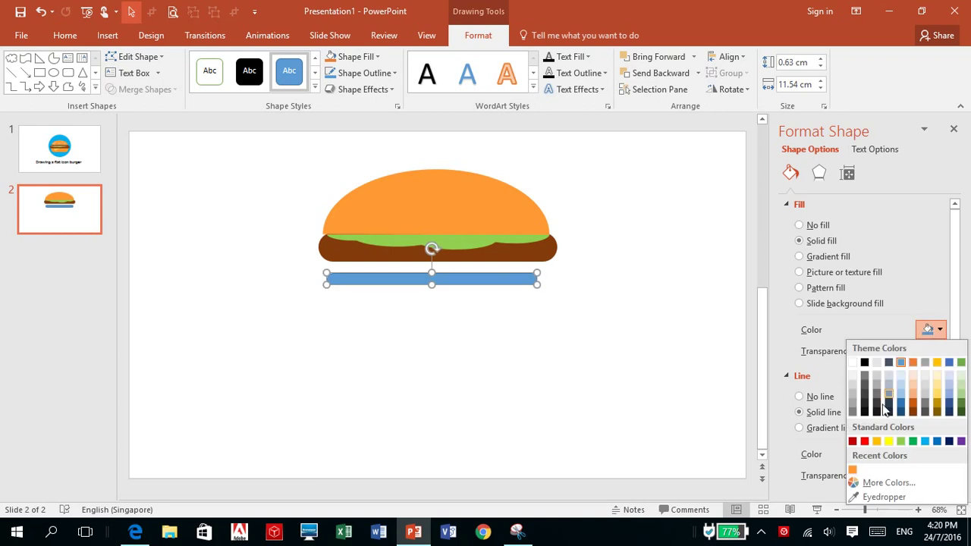
left_click(864, 441)
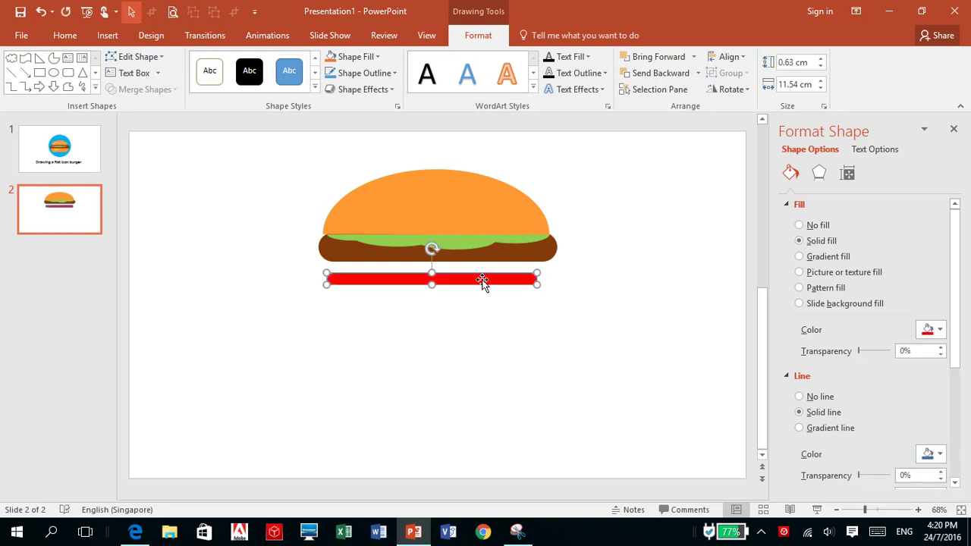
left_click(929, 330)
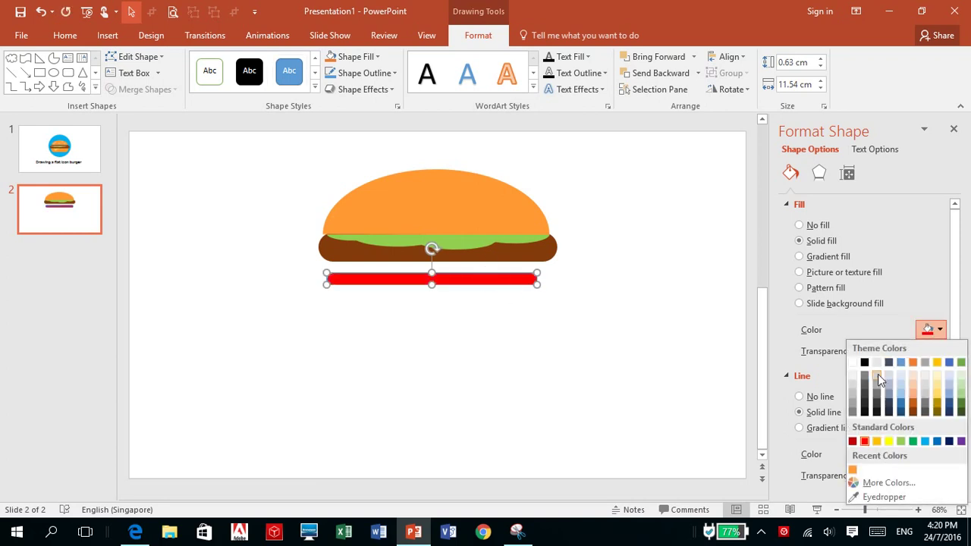
left_click(852, 441)
left_click(429, 326)
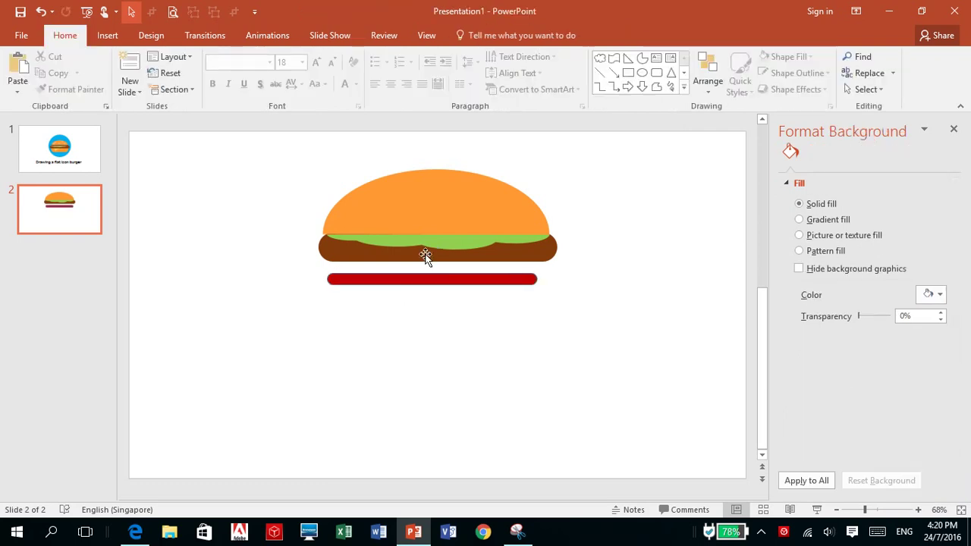
left_click(430, 279)
left_click(808, 399)
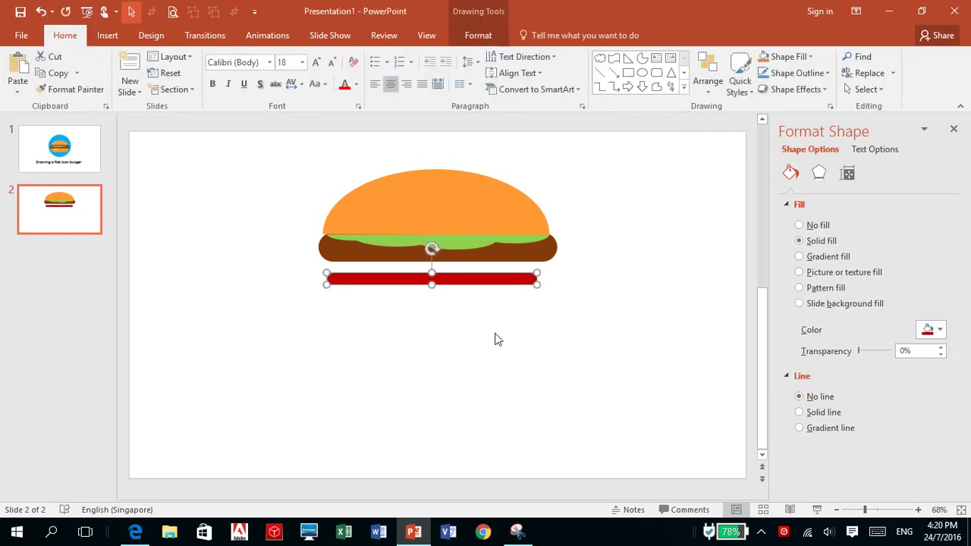
mouse_move(501, 283)
left_mouse_down()
mouse_move(498, 268)
mouse_move(548, 271)
left_mouse_up()
left_click(591, 243)
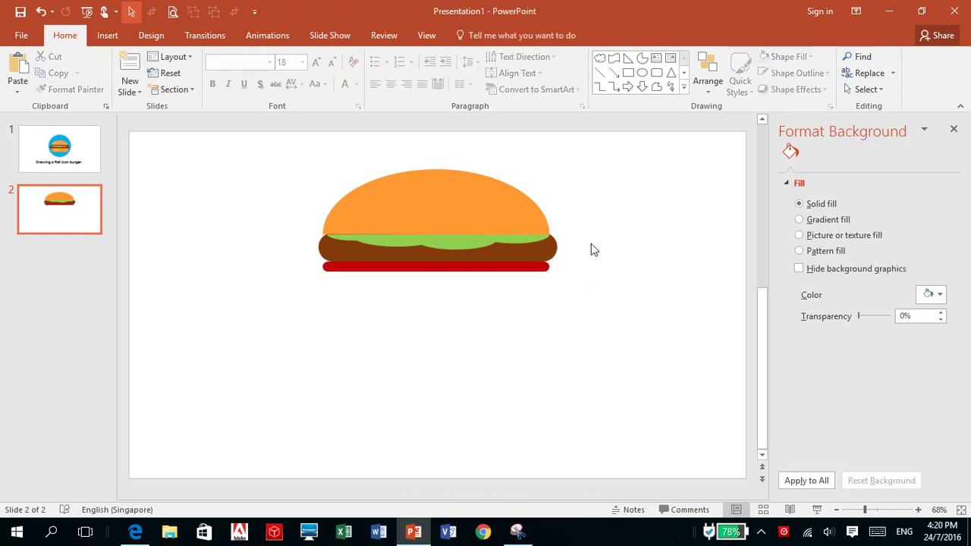
- Draw a large rounded rectangle, round its ends into a pill, and place it below the red bar
left_click(106, 36)
left_click(250, 92)
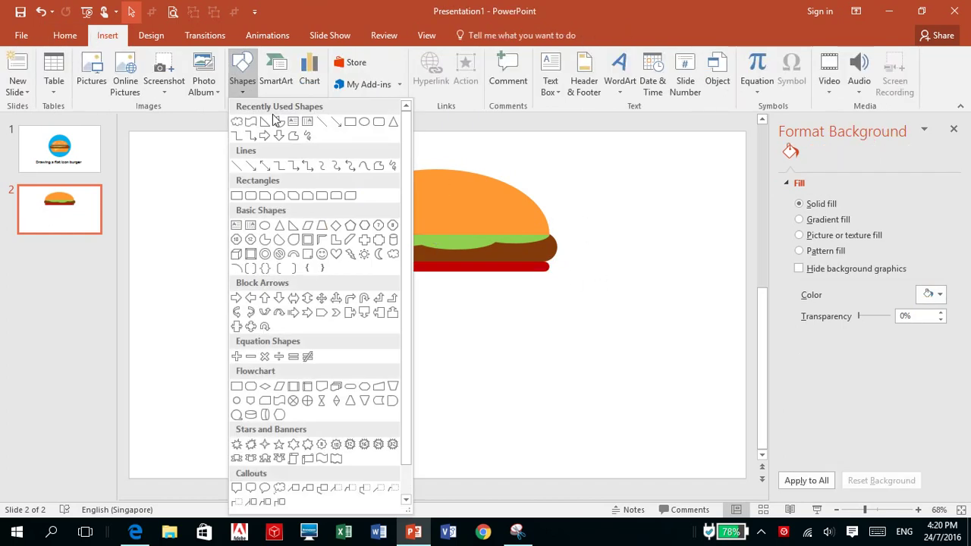
left_click(381, 124)
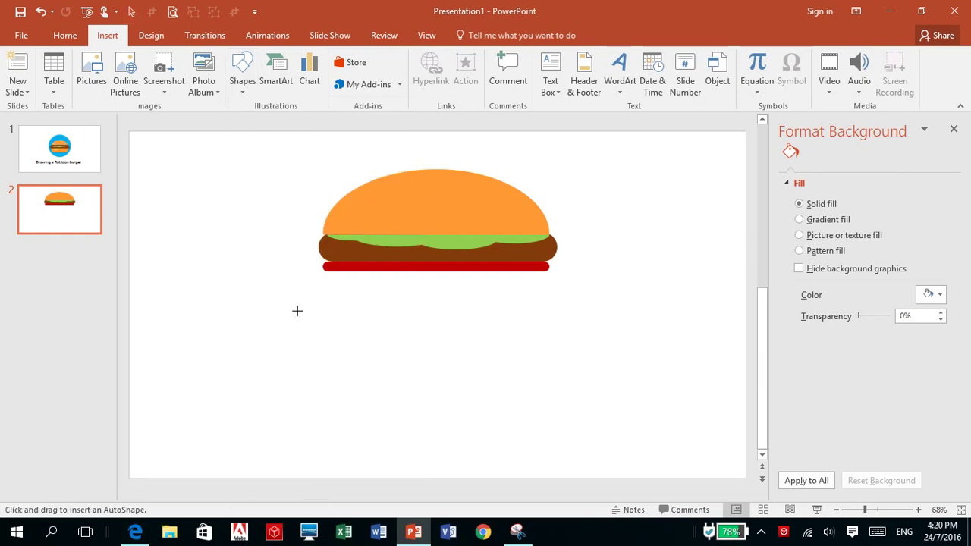
left_click_drag(297, 305, 599, 380)
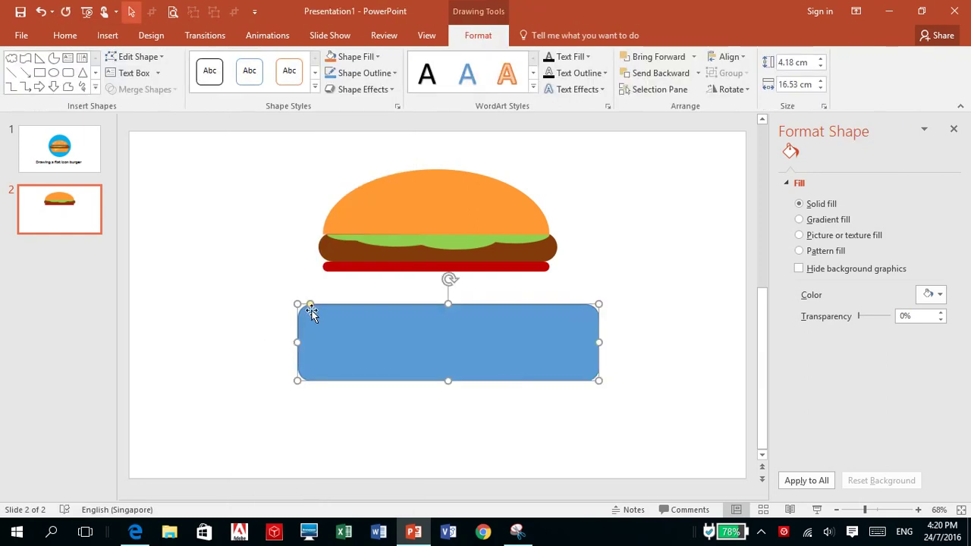
left_click_drag(311, 305, 331, 309)
left_click_drag(435, 351, 442, 318)
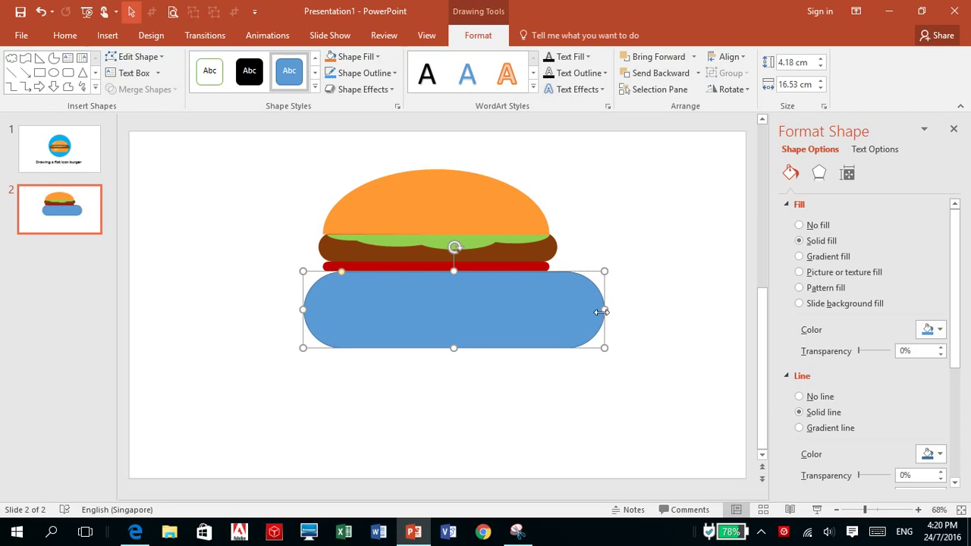
- Narrow the pill to about 12.69 cm to match the burger's width and lower it slightly
left_click_drag(601, 310, 565, 311)
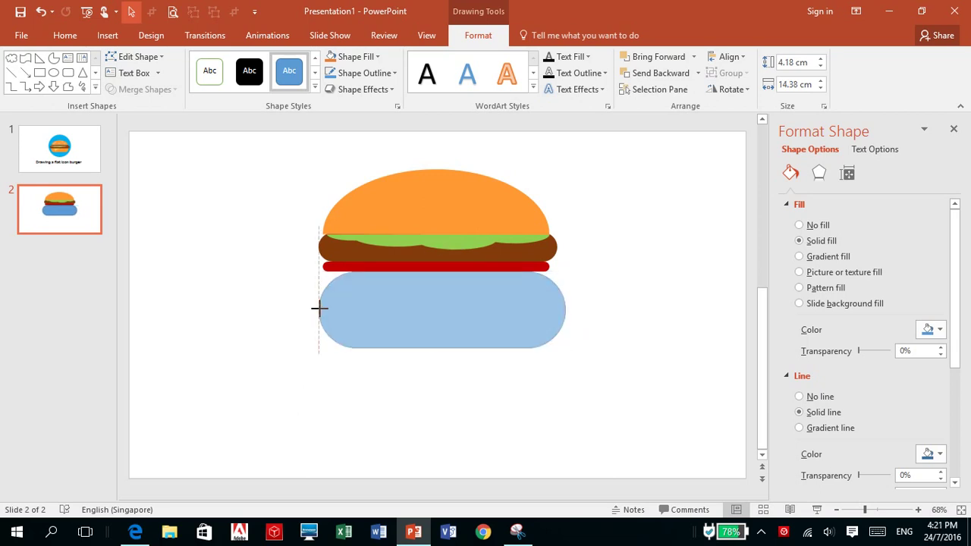
left_click_drag(301, 309, 318, 308)
left_click_drag(565, 311, 549, 309)
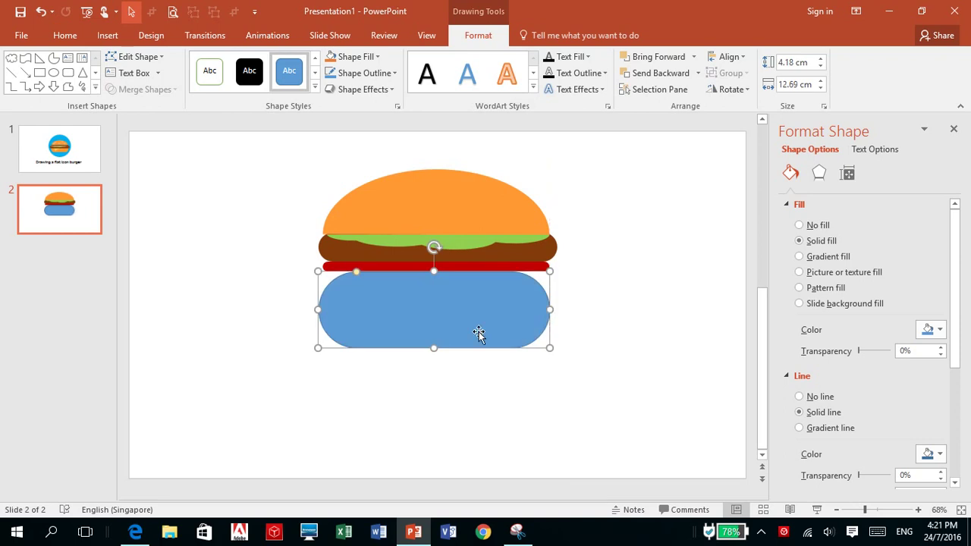
left_click_drag(480, 331, 454, 362)
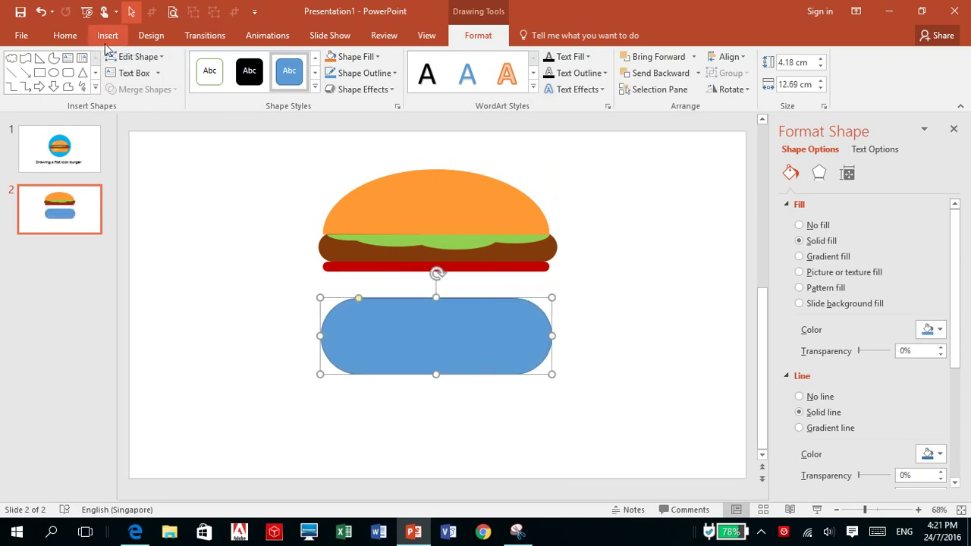
left_click(107, 36)
left_click(243, 83)
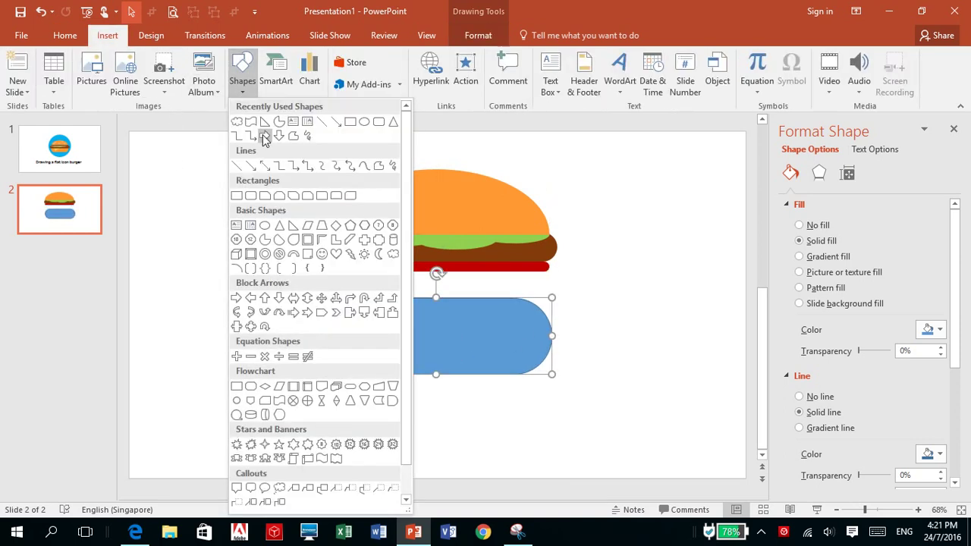
- Draw a rectangle over the pill's top half and Fragment it with the pill
left_click(350, 121)
mouse_move(289, 279)
left_mouse_down()
mouse_move(407, 317)
mouse_move(611, 335)
left_mouse_up()
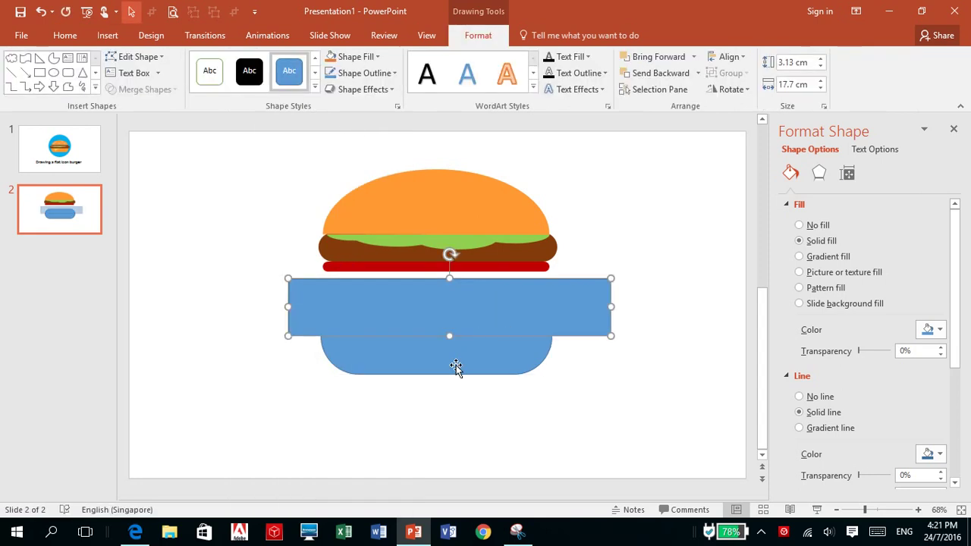
left_click(456, 365, "shift")
left_click(137, 91)
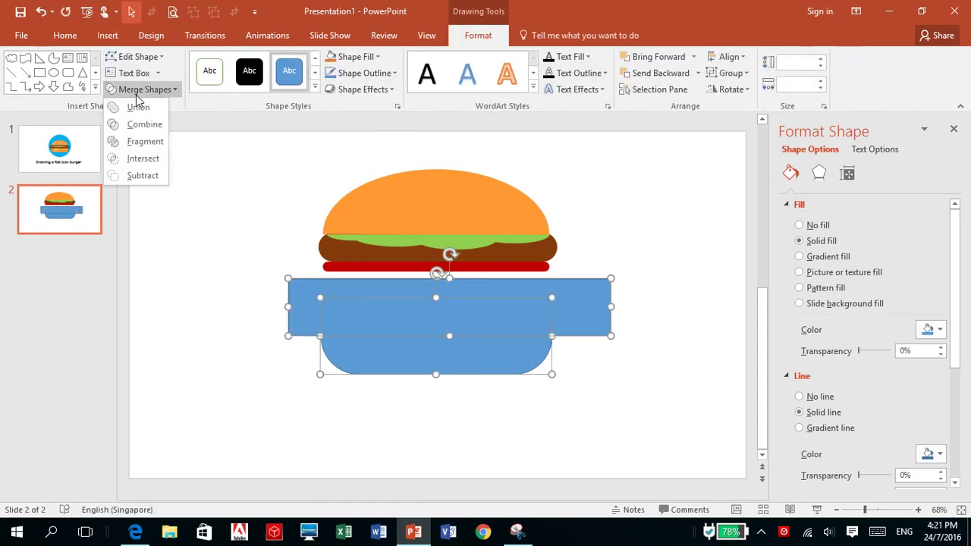
left_click(145, 141)
- Delete the middle and rectangle fragments, then move the lower half beneath the red layer
left_click(160, 149)
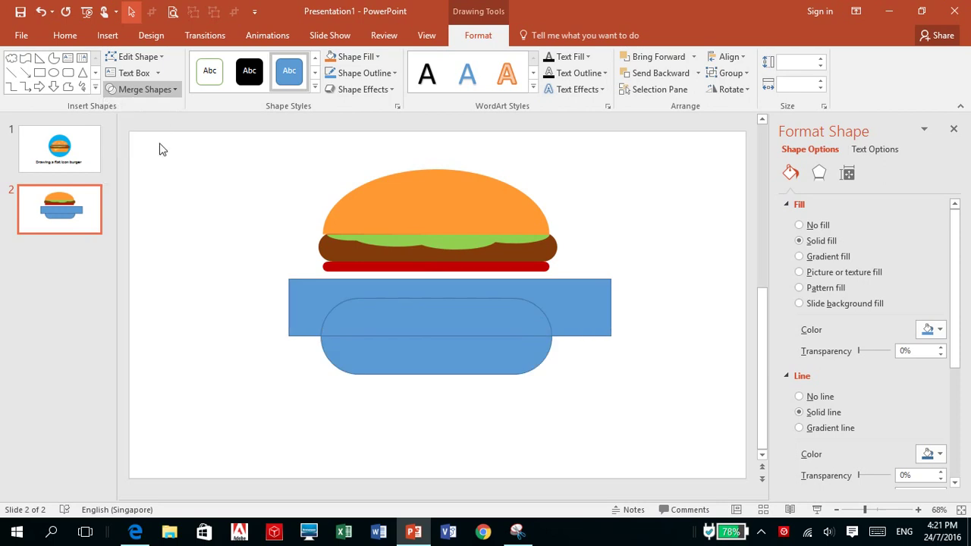
left_click(265, 310)
left_click(332, 306)
key("Delete")
left_click(366, 288)
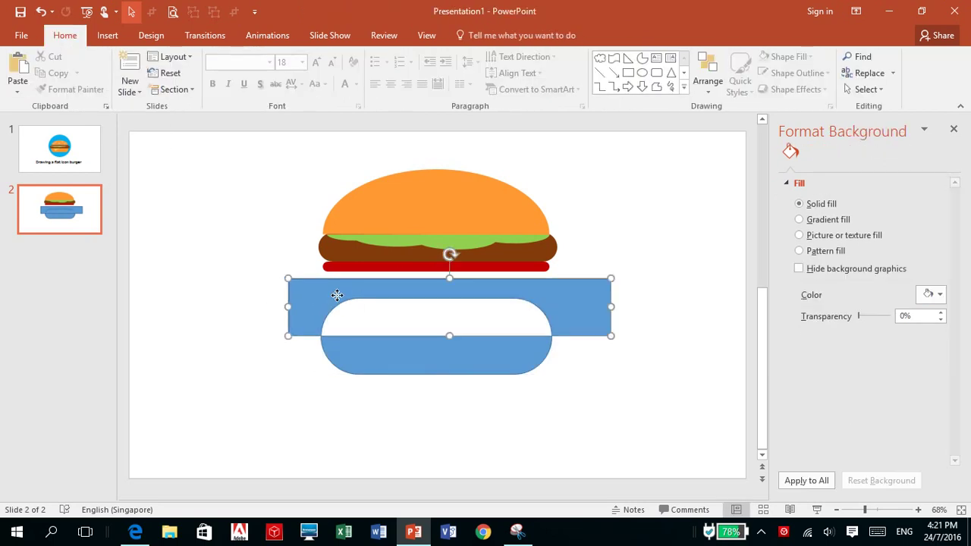
key("Delete")
left_click(442, 365)
left_click_drag(442, 286, 449, 306)
left_click(435, 205)
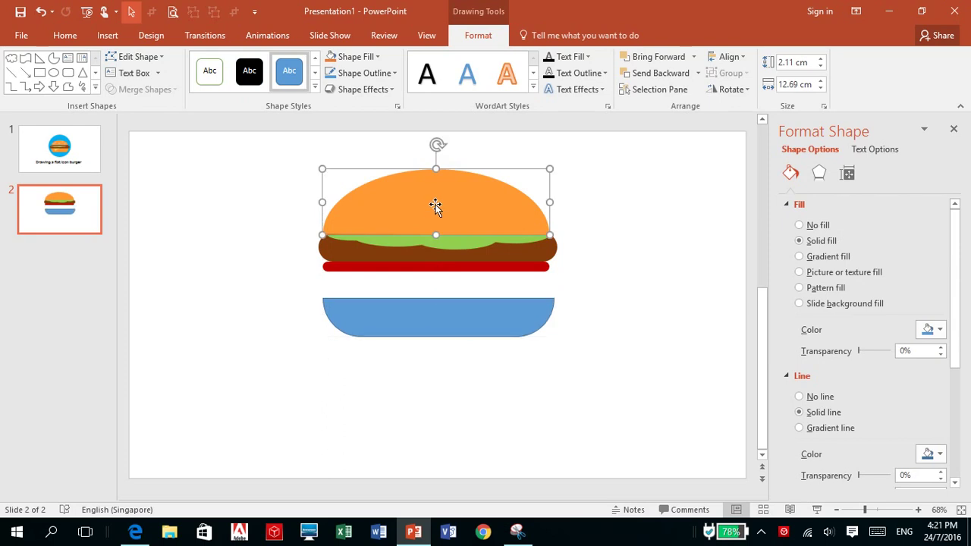
- Copy the top bun's orange formatting onto the bottom bun and position it under the red layer
left_click(62, 36)
left_click(66, 89)
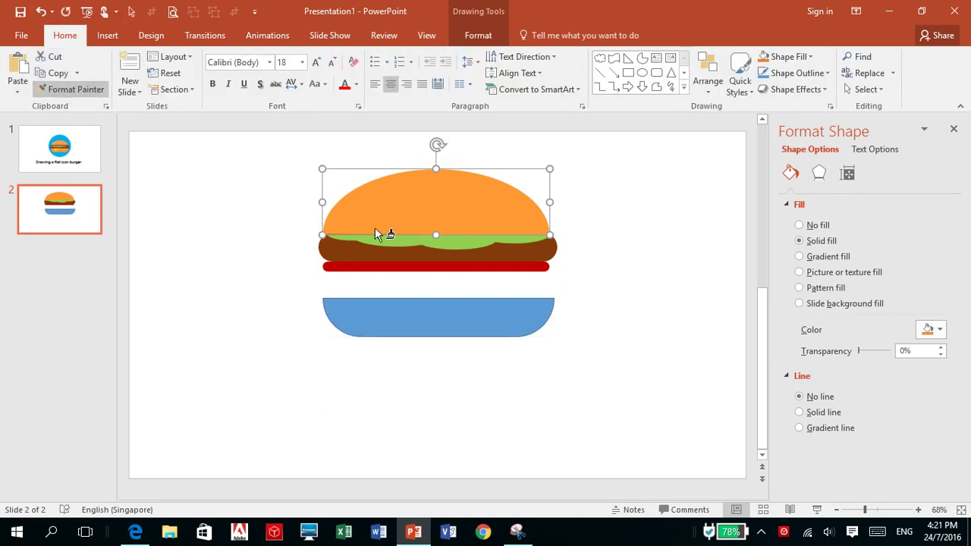
left_click(453, 320)
left_click(251, 308)
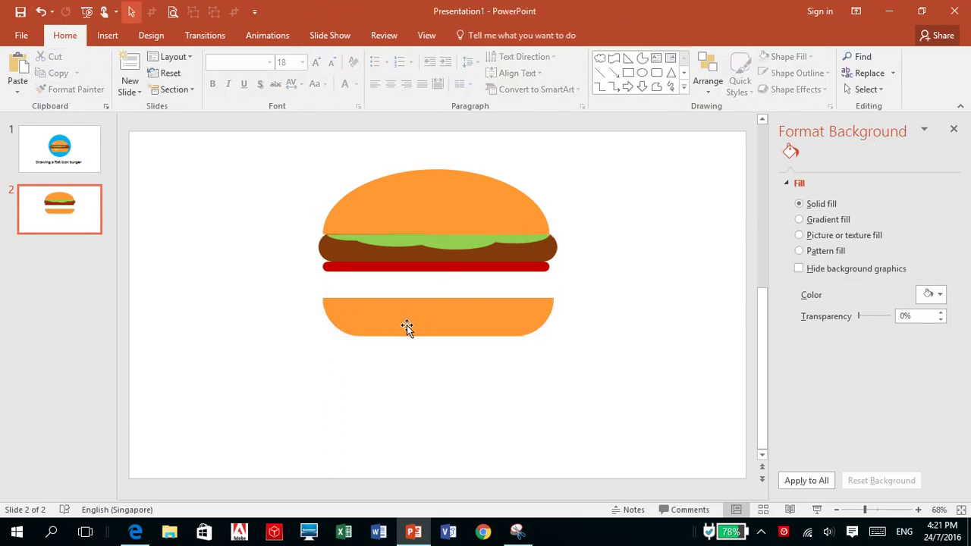
left_click_drag(406, 326, 411, 298)
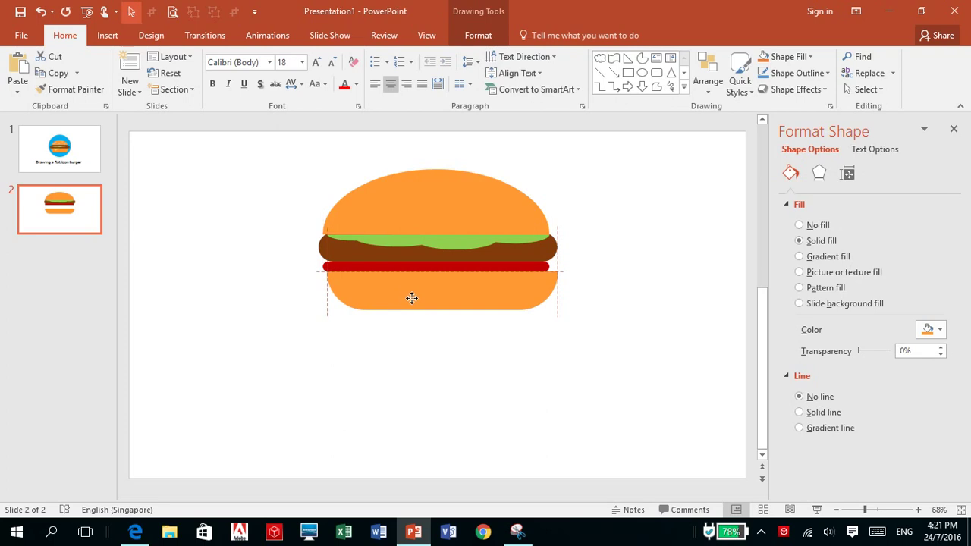
left_click_drag(411, 298, 442, 304)
left_click(570, 323)
left_click(535, 296)
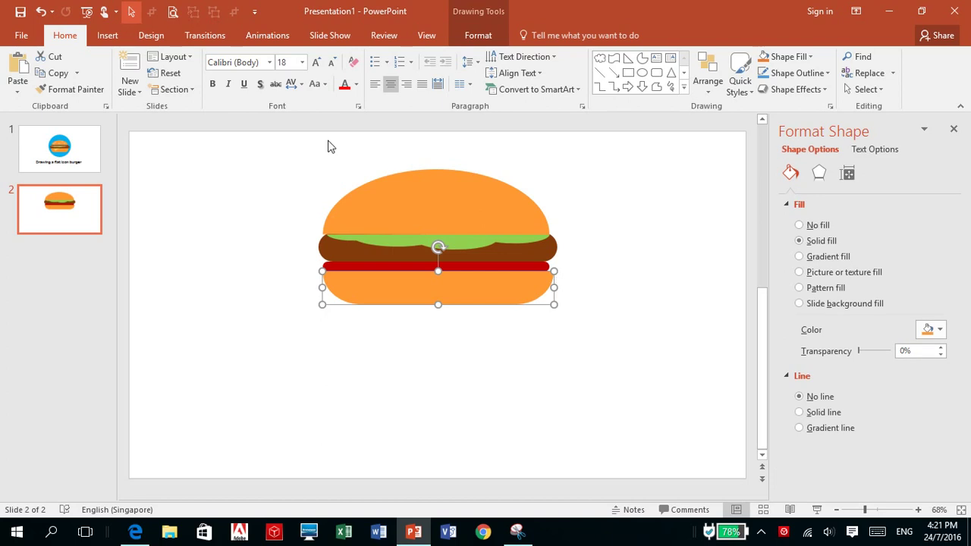
- Select all burger layers and apply Align Center so they stack centred
left_click_drag(305, 146, 601, 326)
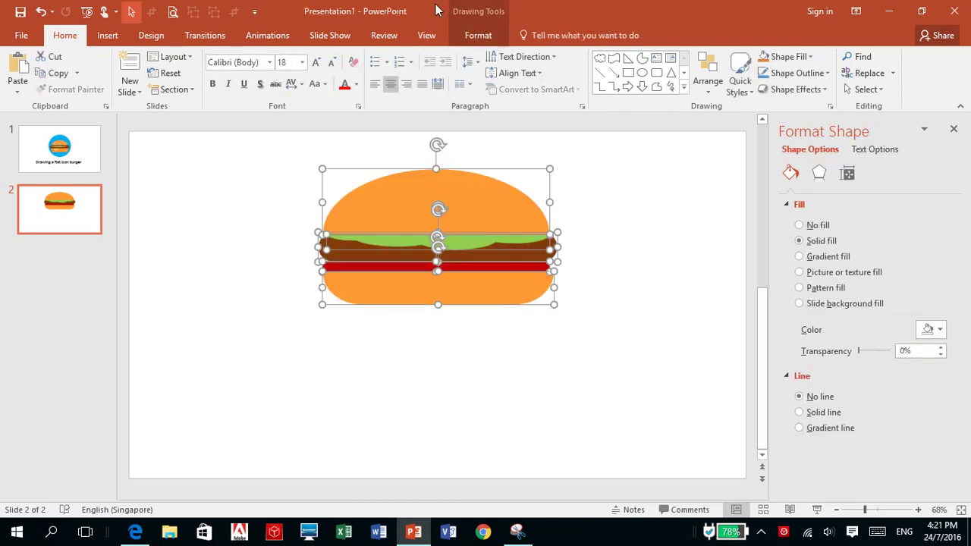
left_click(478, 34)
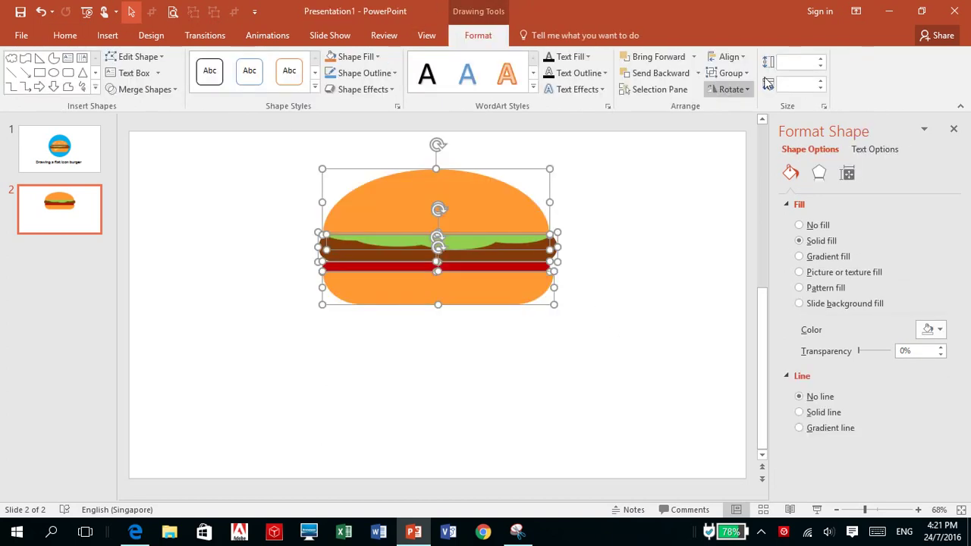
left_click(730, 57)
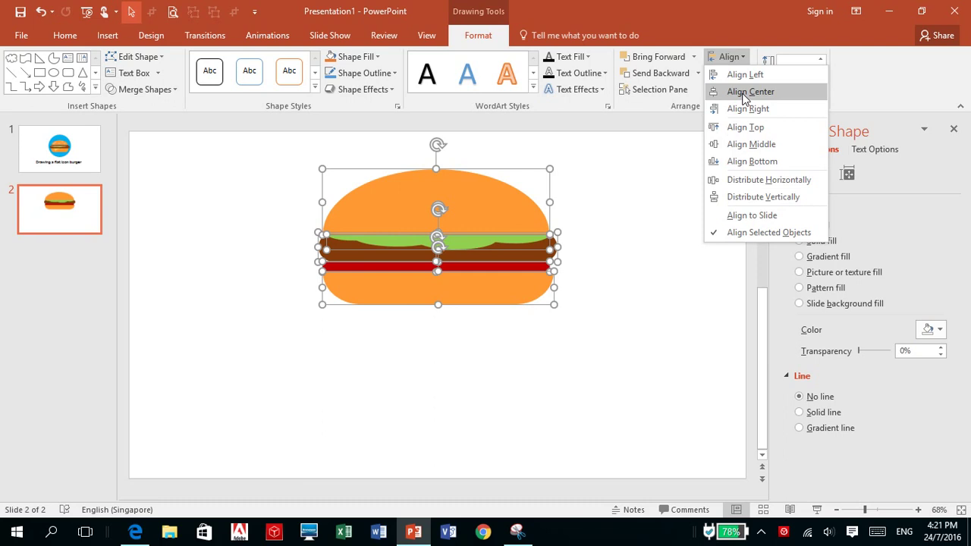
left_click(743, 94)
left_click(609, 250)
left_click(522, 282)
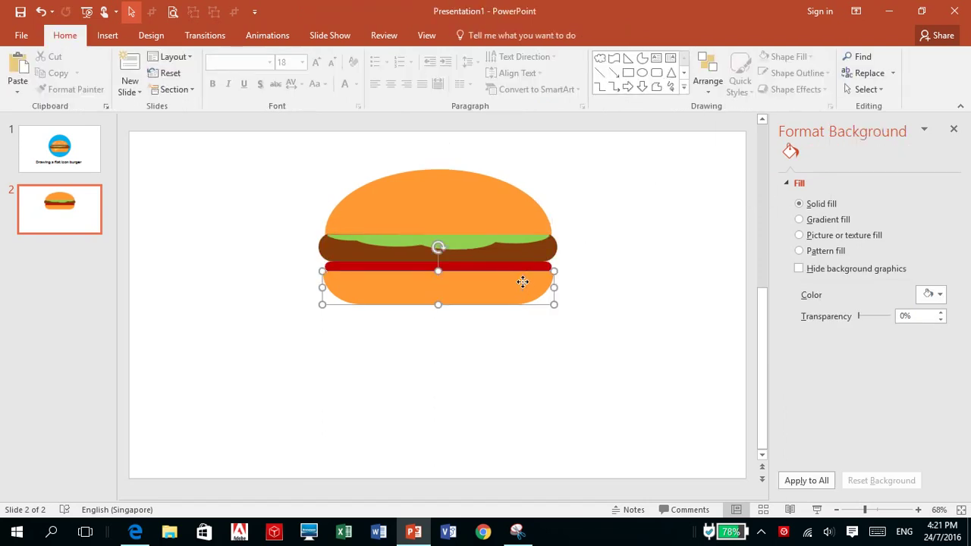
left_click(544, 396)
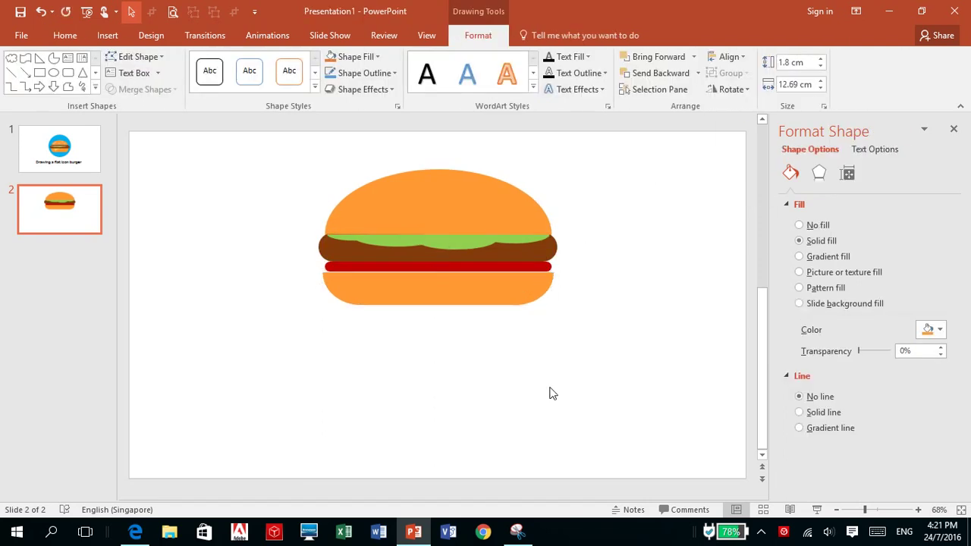
left_click(393, 304)
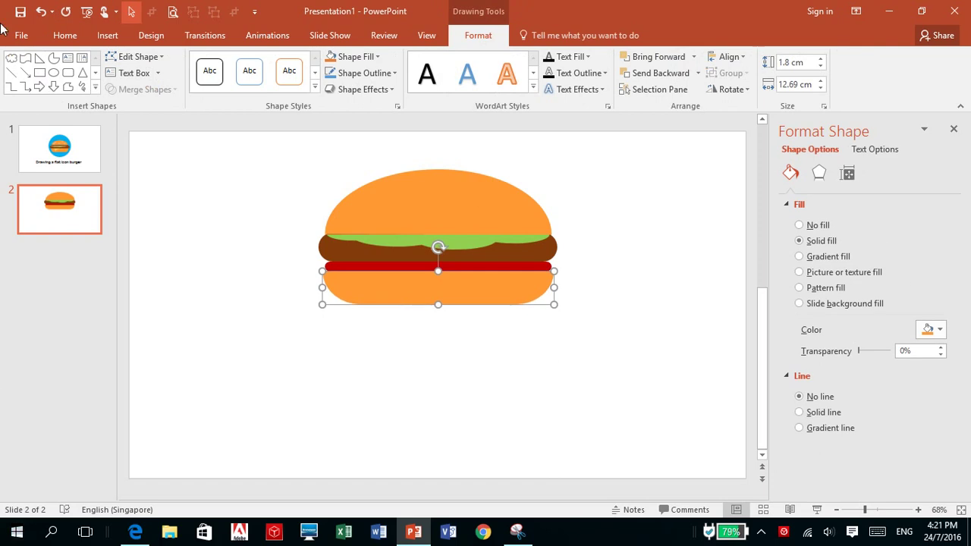
left_click(107, 36)
- Insert a right triangle, tilt and shrink it to about 1.78 × 4.18 cm, and tuck it below the red layer
left_click(244, 87)
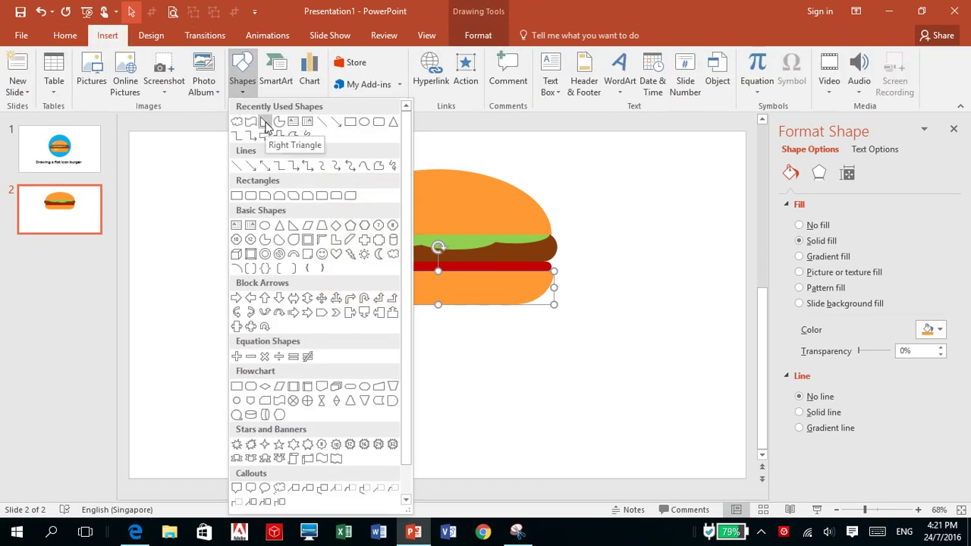
left_click(251, 122)
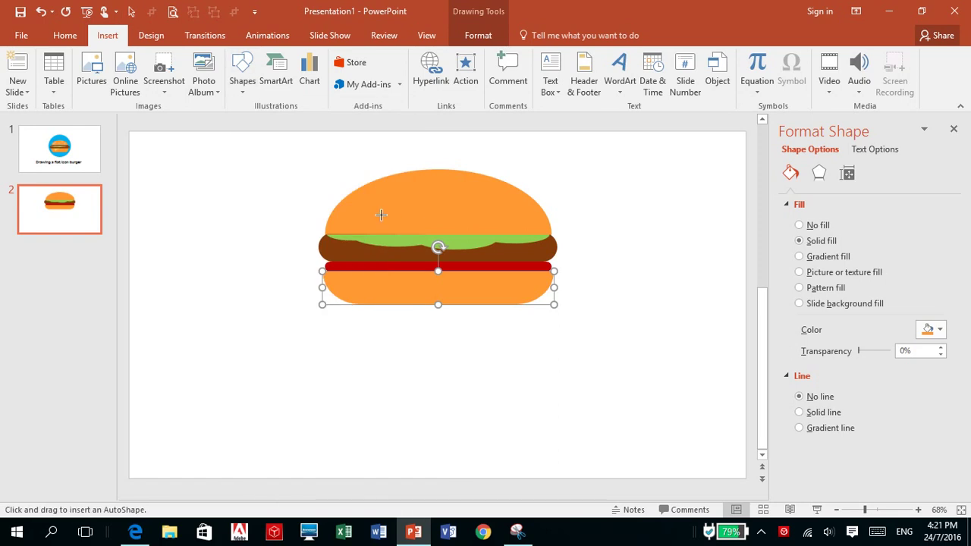
left_click_drag(239, 298, 334, 349)
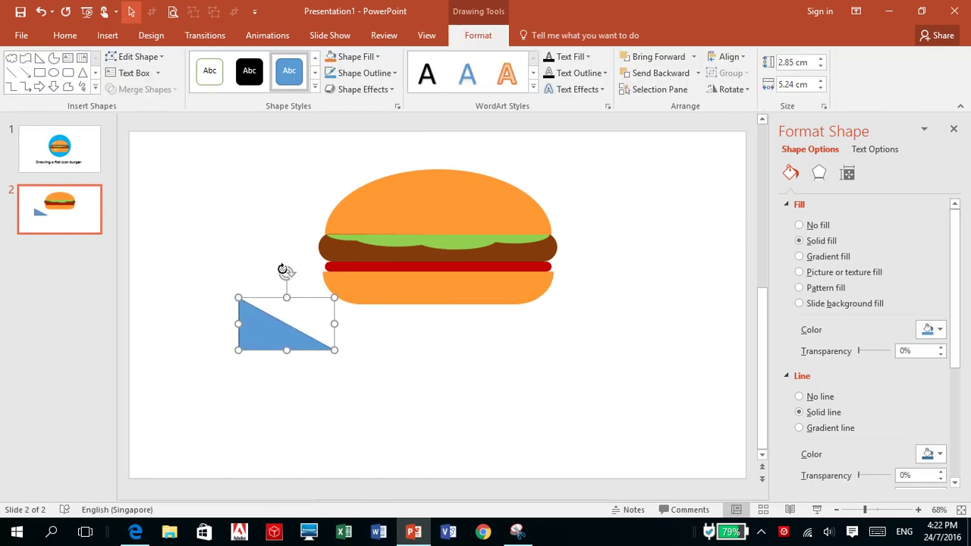
left_click_drag(286, 273, 268, 288)
mouse_move(286, 342)
left_mouse_down()
mouse_move(408, 313)
mouse_move(397, 281)
left_mouse_up()
left_click_drag(369, 319, 372, 305)
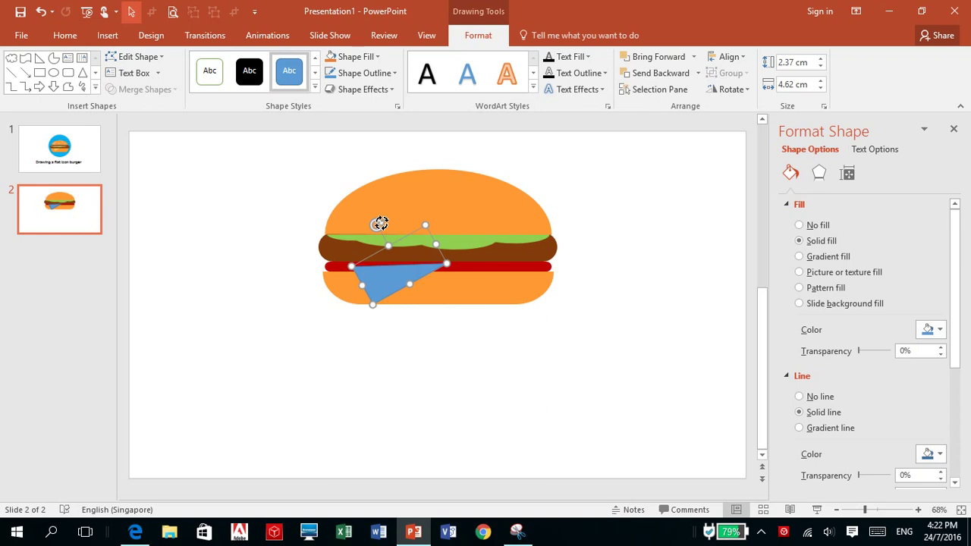
left_click_drag(377, 225, 384, 227)
mouse_move(391, 275)
left_mouse_down()
mouse_move(394, 286)
mouse_move(369, 297)
left_mouse_up()
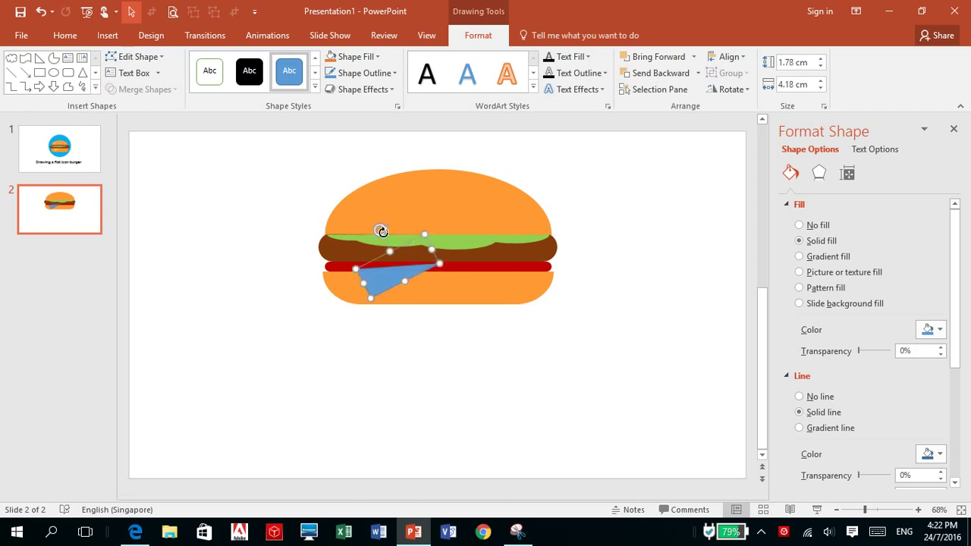
left_click_drag(382, 230, 383, 228)
left_click_drag(386, 275, 387, 287)
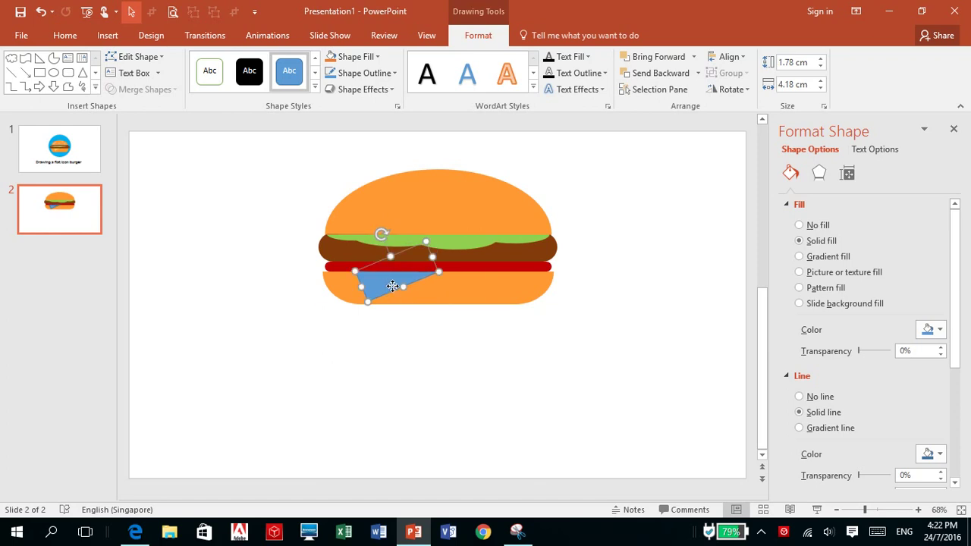
- Use Edit Points to add a smooth point that curves the triangle's edge into a drip
right_click(392, 286)
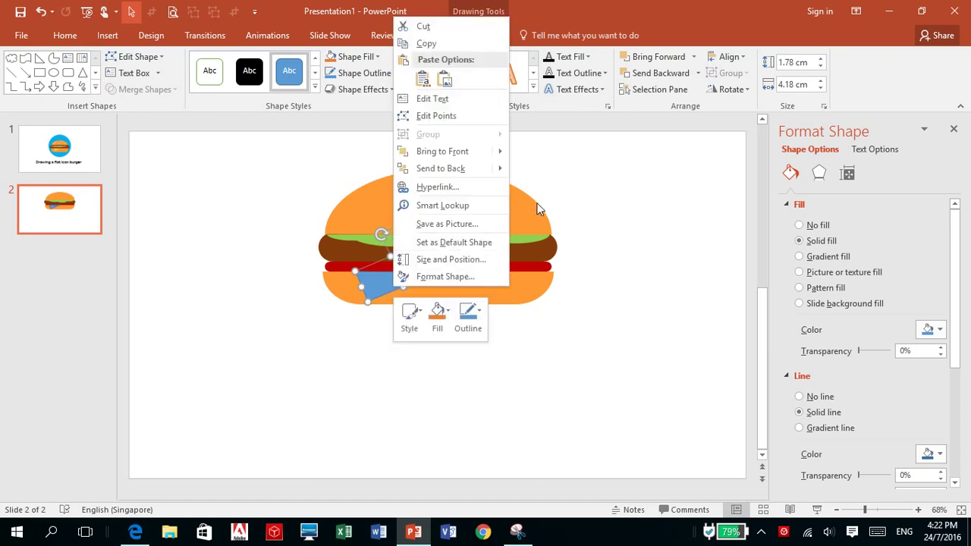
left_click(425, 116)
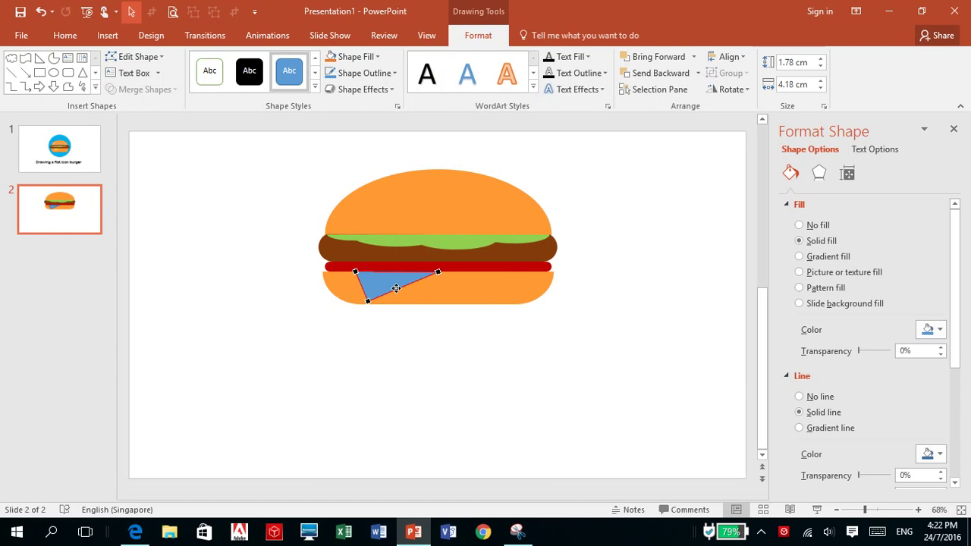
right_click(396, 288)
left_click(444, 297)
left_click_drag(396, 290, 393, 287)
right_click(390, 288)
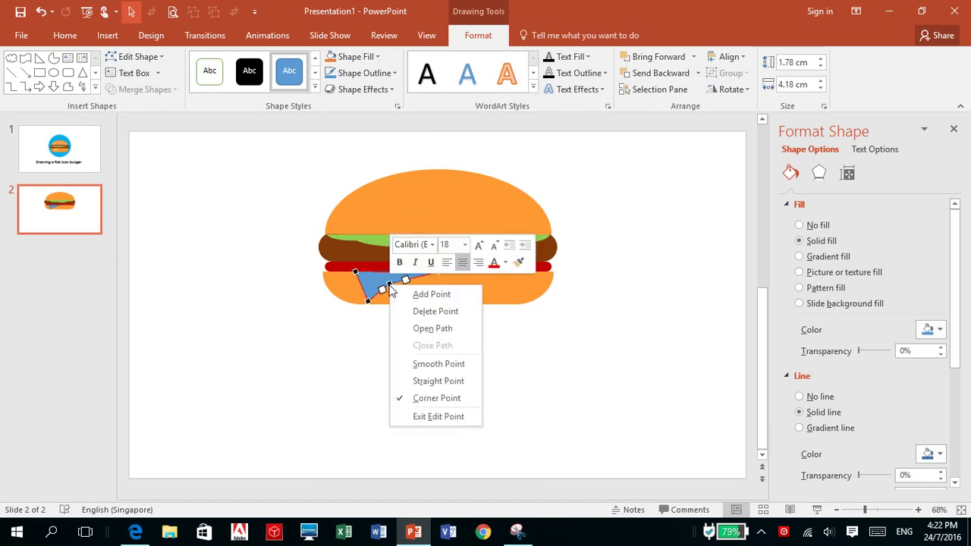
left_click(431, 364)
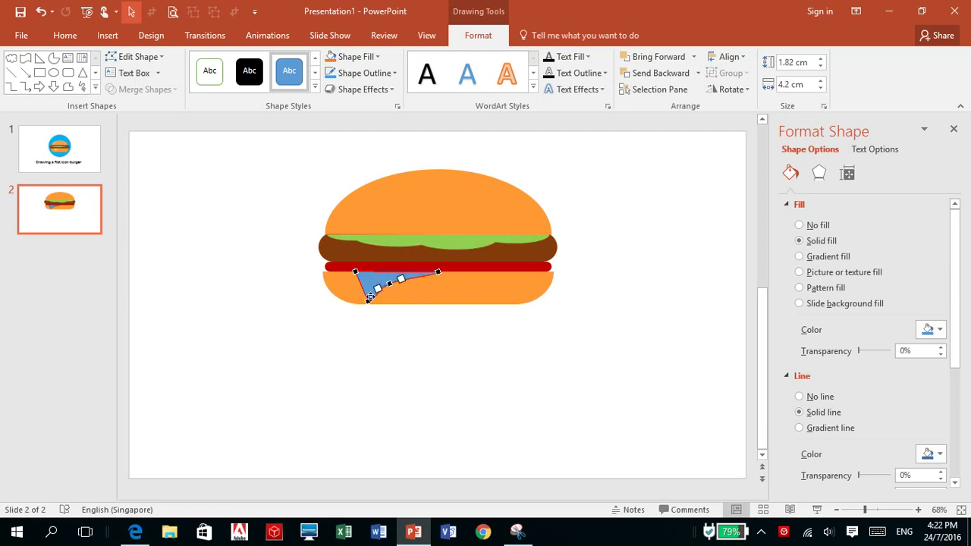
- Give the cheese shape no outline and a yellow fill
left_click(431, 320)
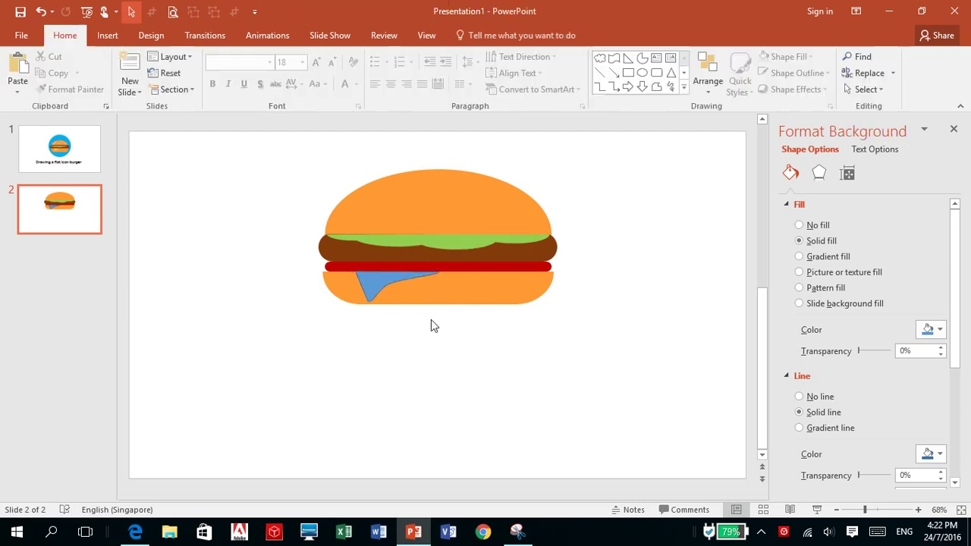
left_click(385, 281)
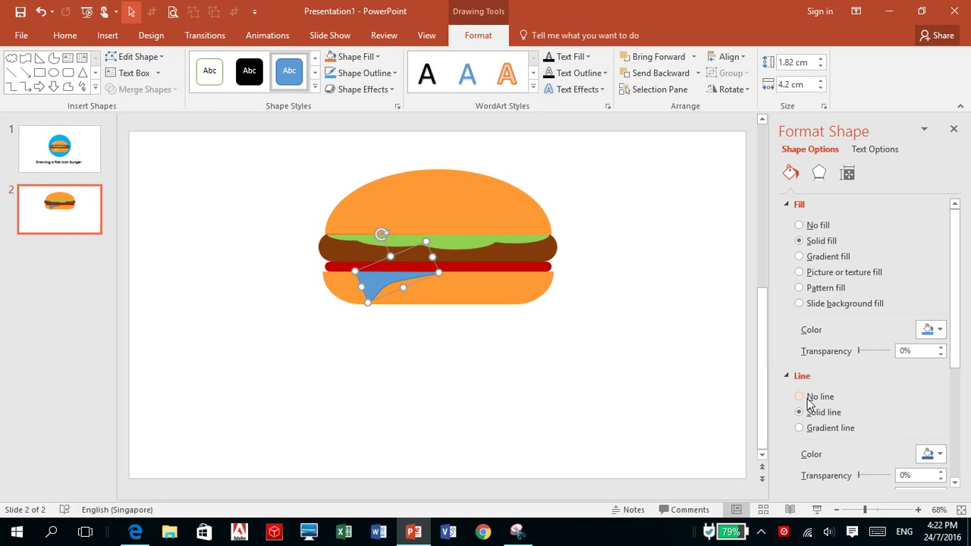
left_click(799, 396)
left_click(930, 328)
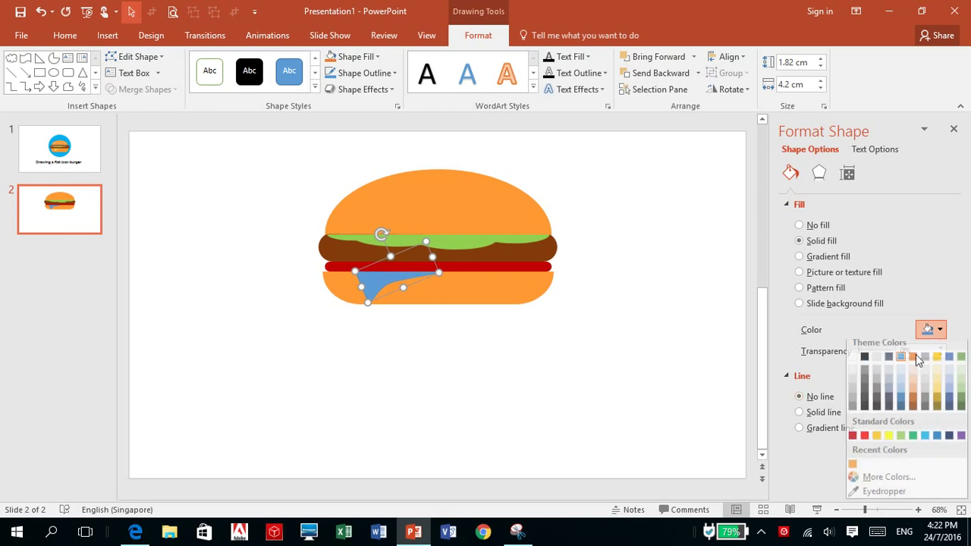
left_click(889, 441)
left_click(506, 372)
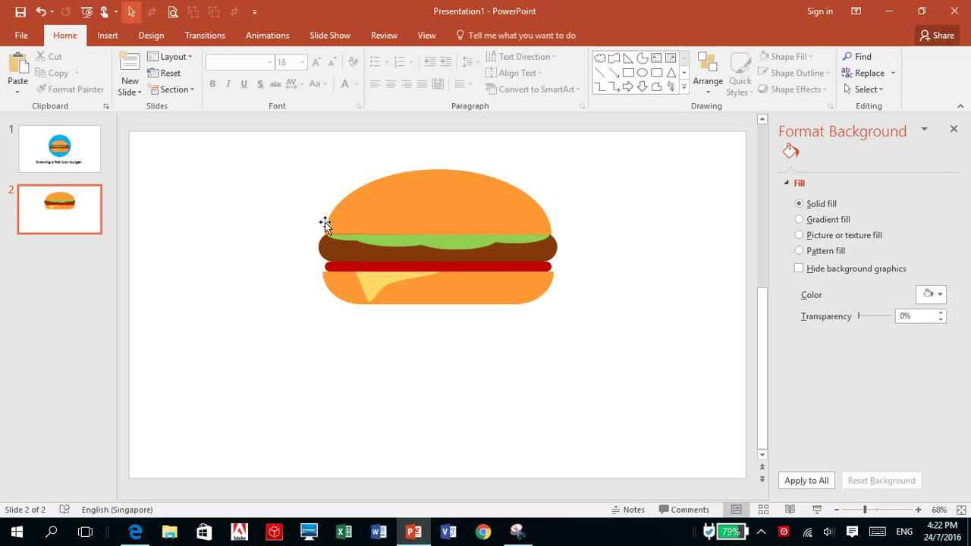
left_click(99, 35)
- Draw a small oval with no outline and white fill, and move it onto the top bun
left_click(242, 76)
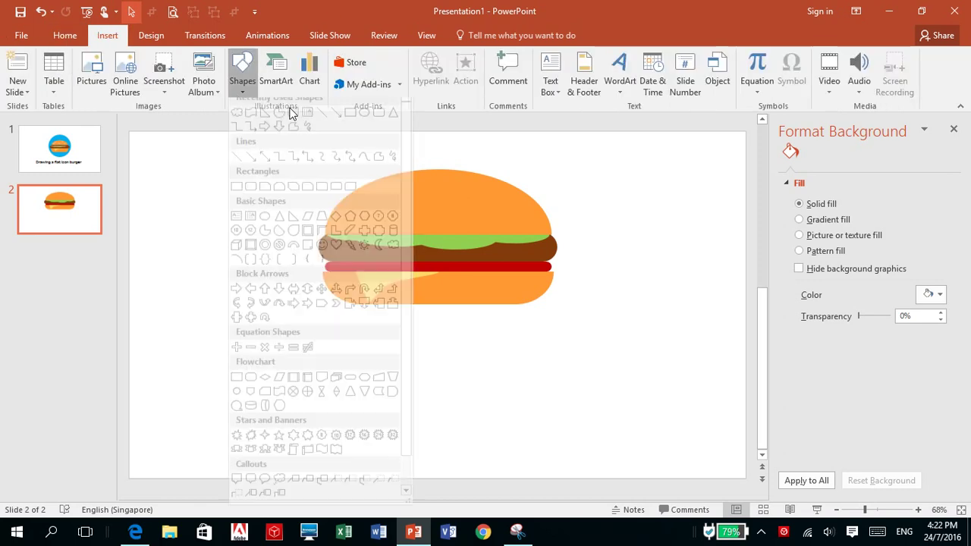
left_click(354, 126)
left_click_drag(262, 169, 299, 165)
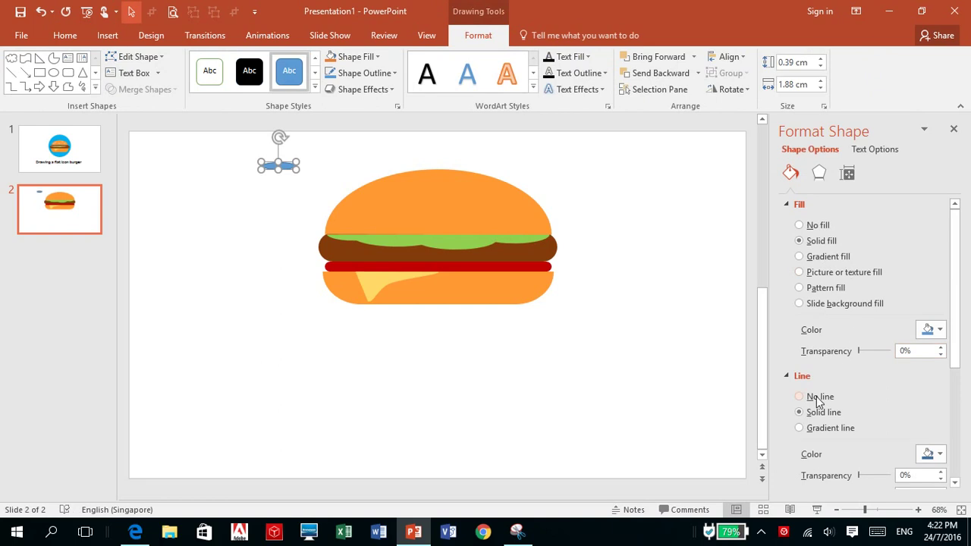
left_click(818, 400)
left_click(932, 329)
left_click(850, 365)
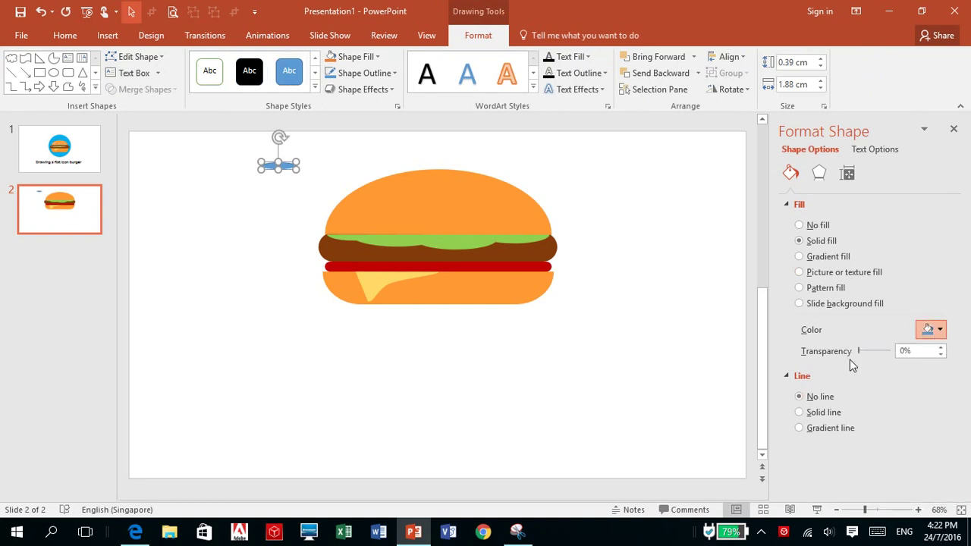
mouse_move(285, 167)
left_mouse_down()
mouse_move(406, 188)
mouse_move(382, 177)
left_mouse_up()
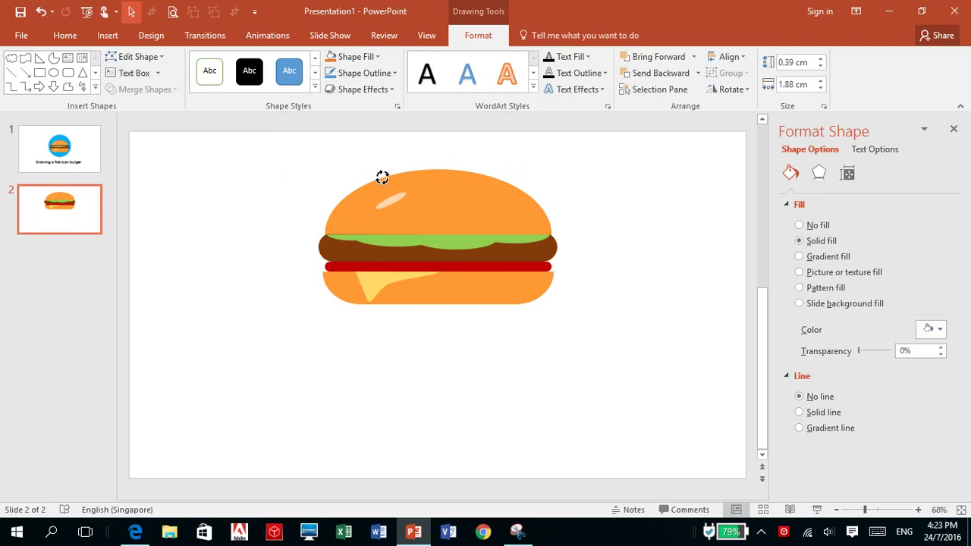
- Make a second copy of the white seed to its right
key("Escape")
left_click(388, 203)
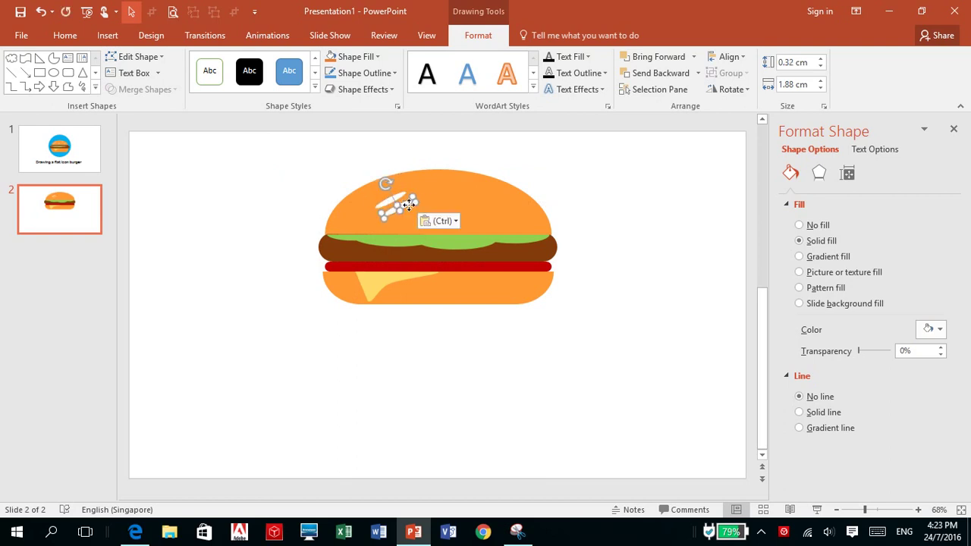
mouse_move(404, 203)
left_mouse_down("ctrl")
mouse_move(475, 202)
mouse_move(477, 178)
mouse_move(465, 205)
left_mouse_up("ctrl")
key("ctrl+z")
- Paste more seed copies, tilting, resizing and nudging each so four seeds spread over the bun
key("ctrl+v")
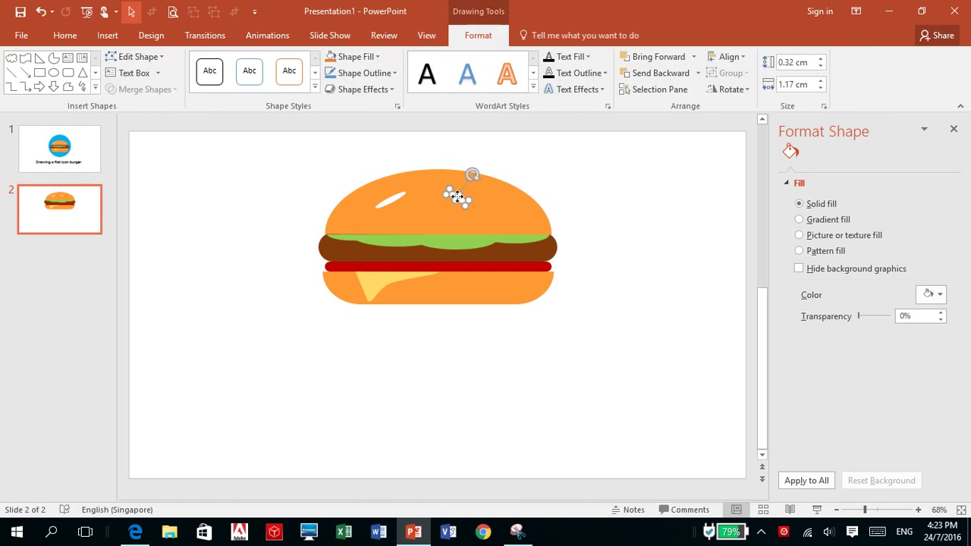
mouse_move(479, 180)
left_mouse_down()
mouse_move(449, 185)
mouse_move(477, 200)
left_mouse_up()
key("ctrl+v")
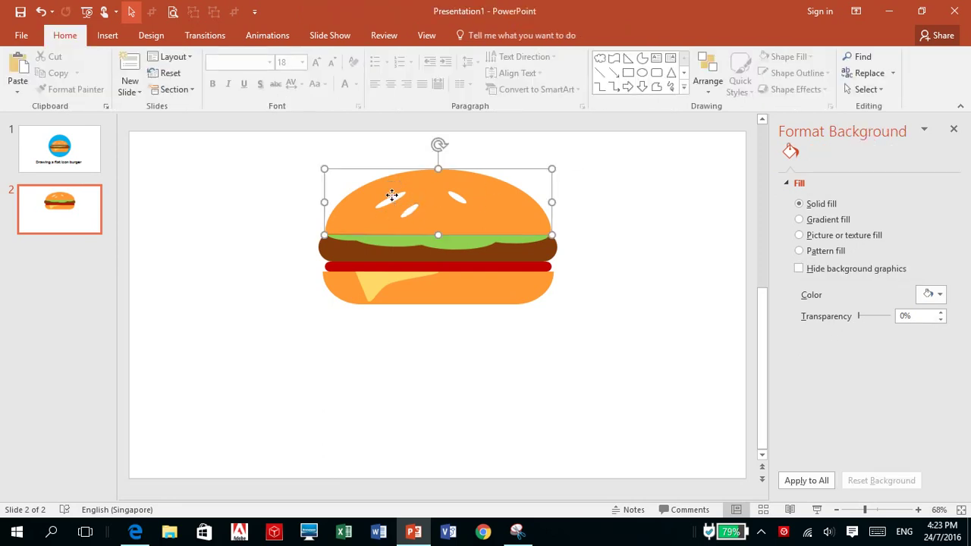
mouse_move(400, 214)
left_mouse_down()
mouse_move(400, 191)
mouse_move(368, 204)
left_mouse_up()
key("Escape")
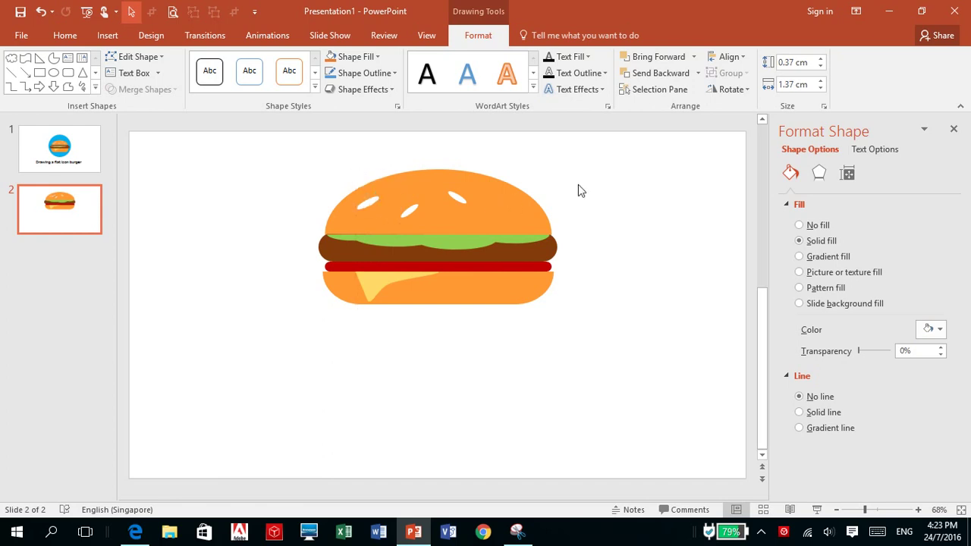
left_click(577, 189)
key("ctrl+v")
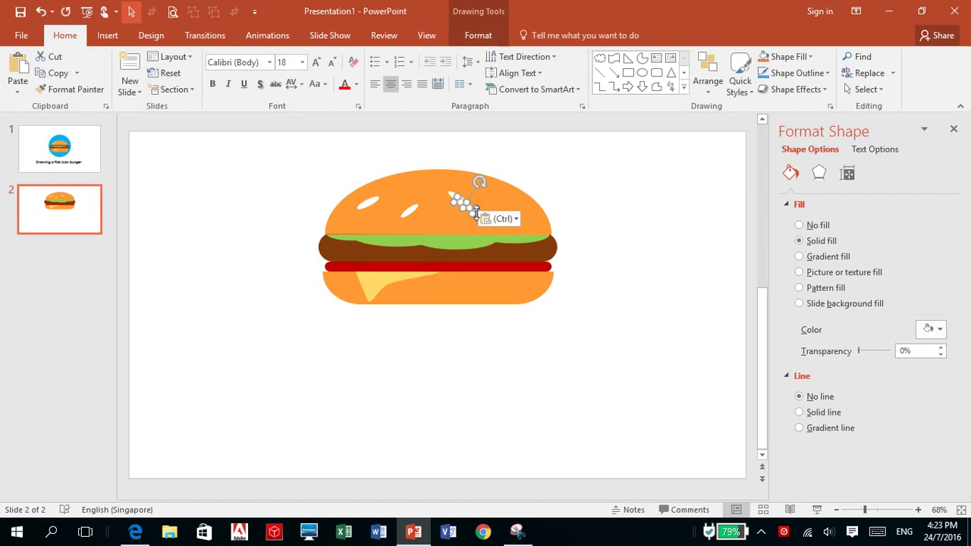
key("Right")
key("Right")
key("Right")
key("Right")
key("Right")
key("Right")
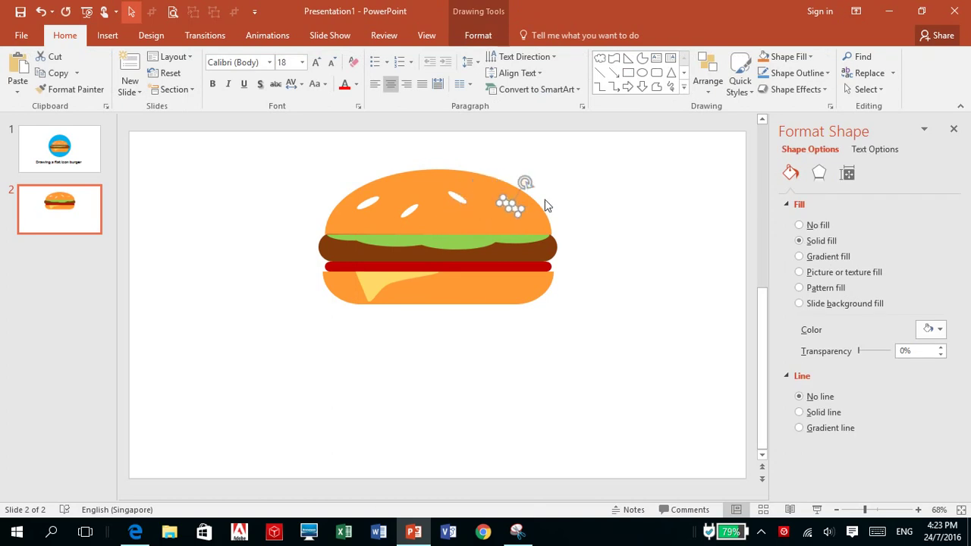
key("Right")
left_click_drag(526, 179, 494, 177)
left_click(600, 181)
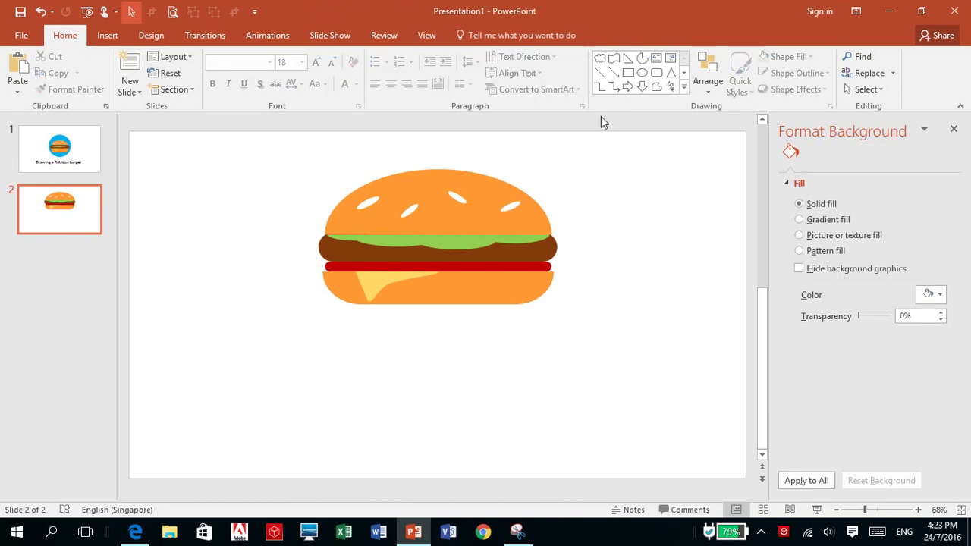